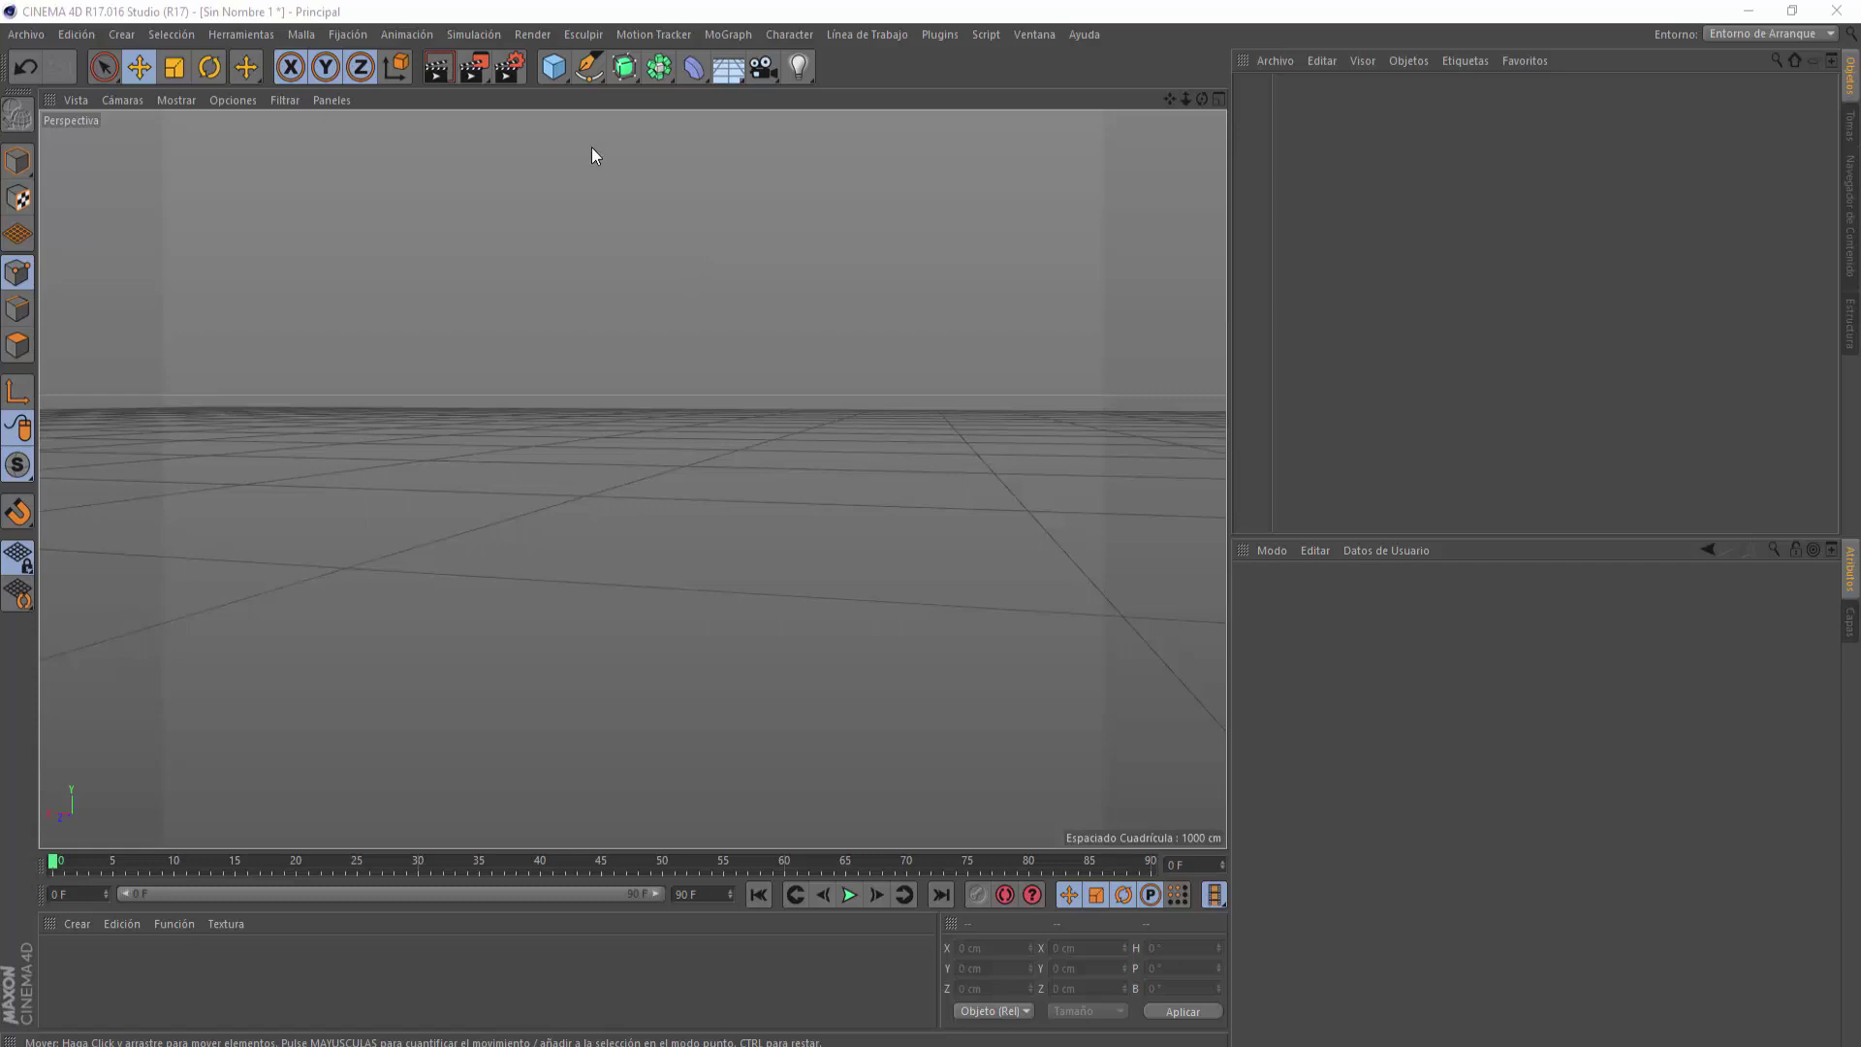
- Show the spline tools list (Arco, Círculo, Arc Tool) over the empty perspective view
{"action": "left_click", "coordinate": [594, 82]}
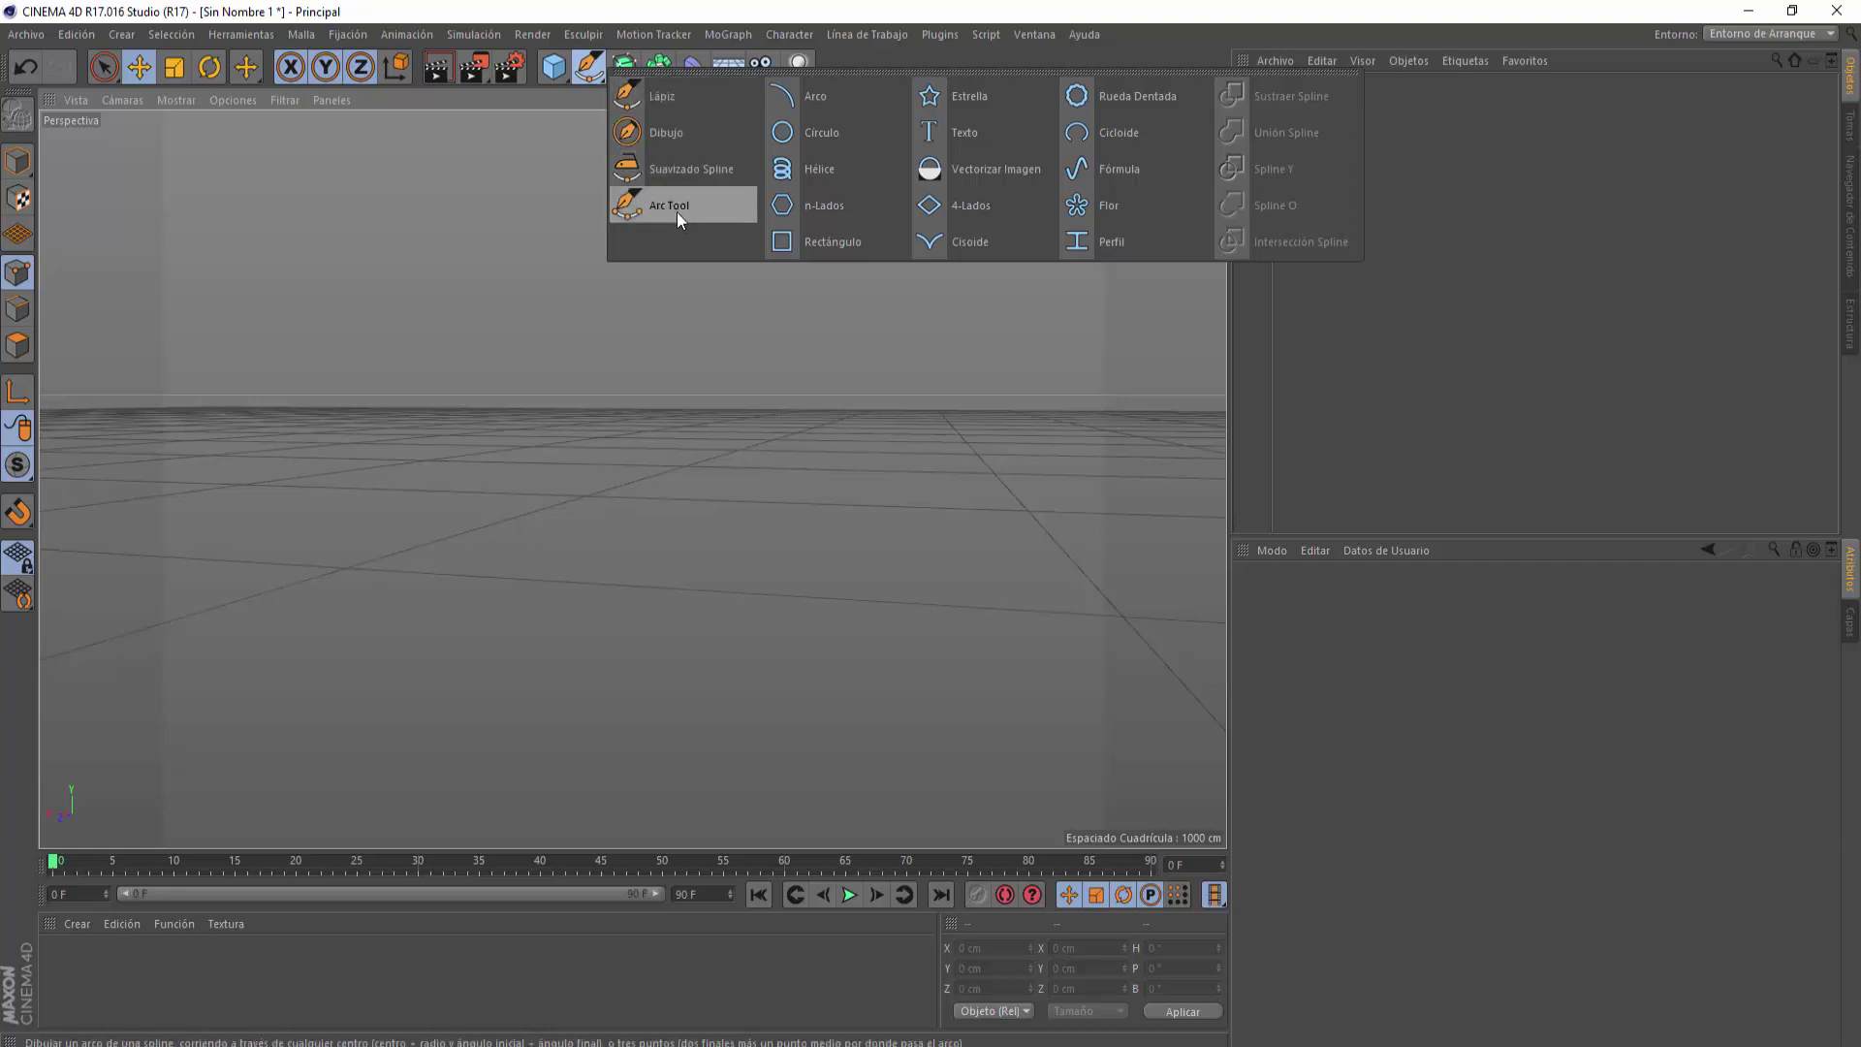
- Start a Lápiz Bezier spline with a curved first point, arching up into a right-hand loop
{"action": "left_click", "coordinate": [636, 93]}
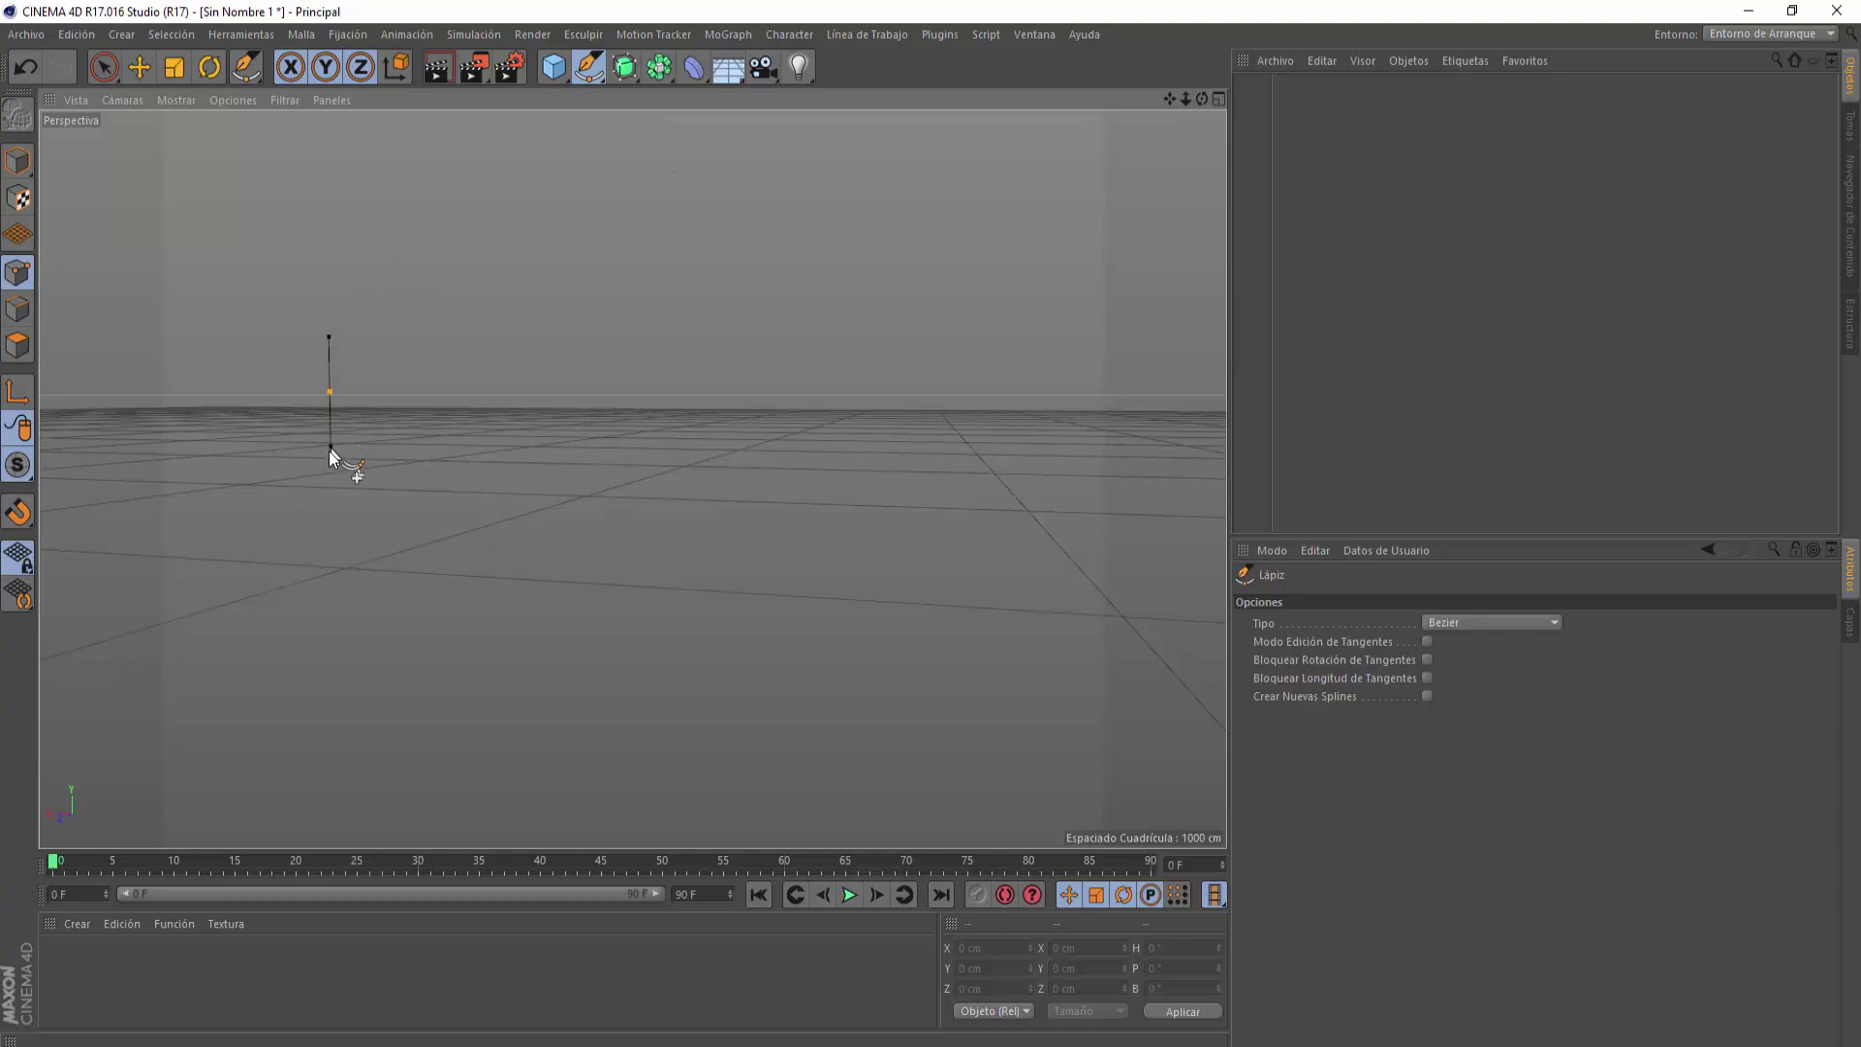
{"action": "mouse_move", "coordinate": [328, 451]}
{"action": "left_mouse_down"}
{"action": "mouse_move", "coordinate": [289, 473]}
{"action": "mouse_move", "coordinate": [387, 465]}
{"action": "mouse_move", "coordinate": [322, 469]}
{"action": "mouse_move", "coordinate": [272, 414]}
{"action": "mouse_move", "coordinate": [318, 456]}
{"action": "mouse_move", "coordinate": [396, 434]}
{"action": "mouse_move", "coordinate": [293, 427]}
{"action": "mouse_move", "coordinate": [324, 333]}
{"action": "mouse_move", "coordinate": [346, 308]}
{"action": "mouse_move", "coordinate": [370, 345]}
{"action": "mouse_move", "coordinate": [378, 327]}
{"action": "left_mouse_up"}
{"action": "left_click_drag", "start_coordinate": [376, 324], "coordinate": [433, 286]}
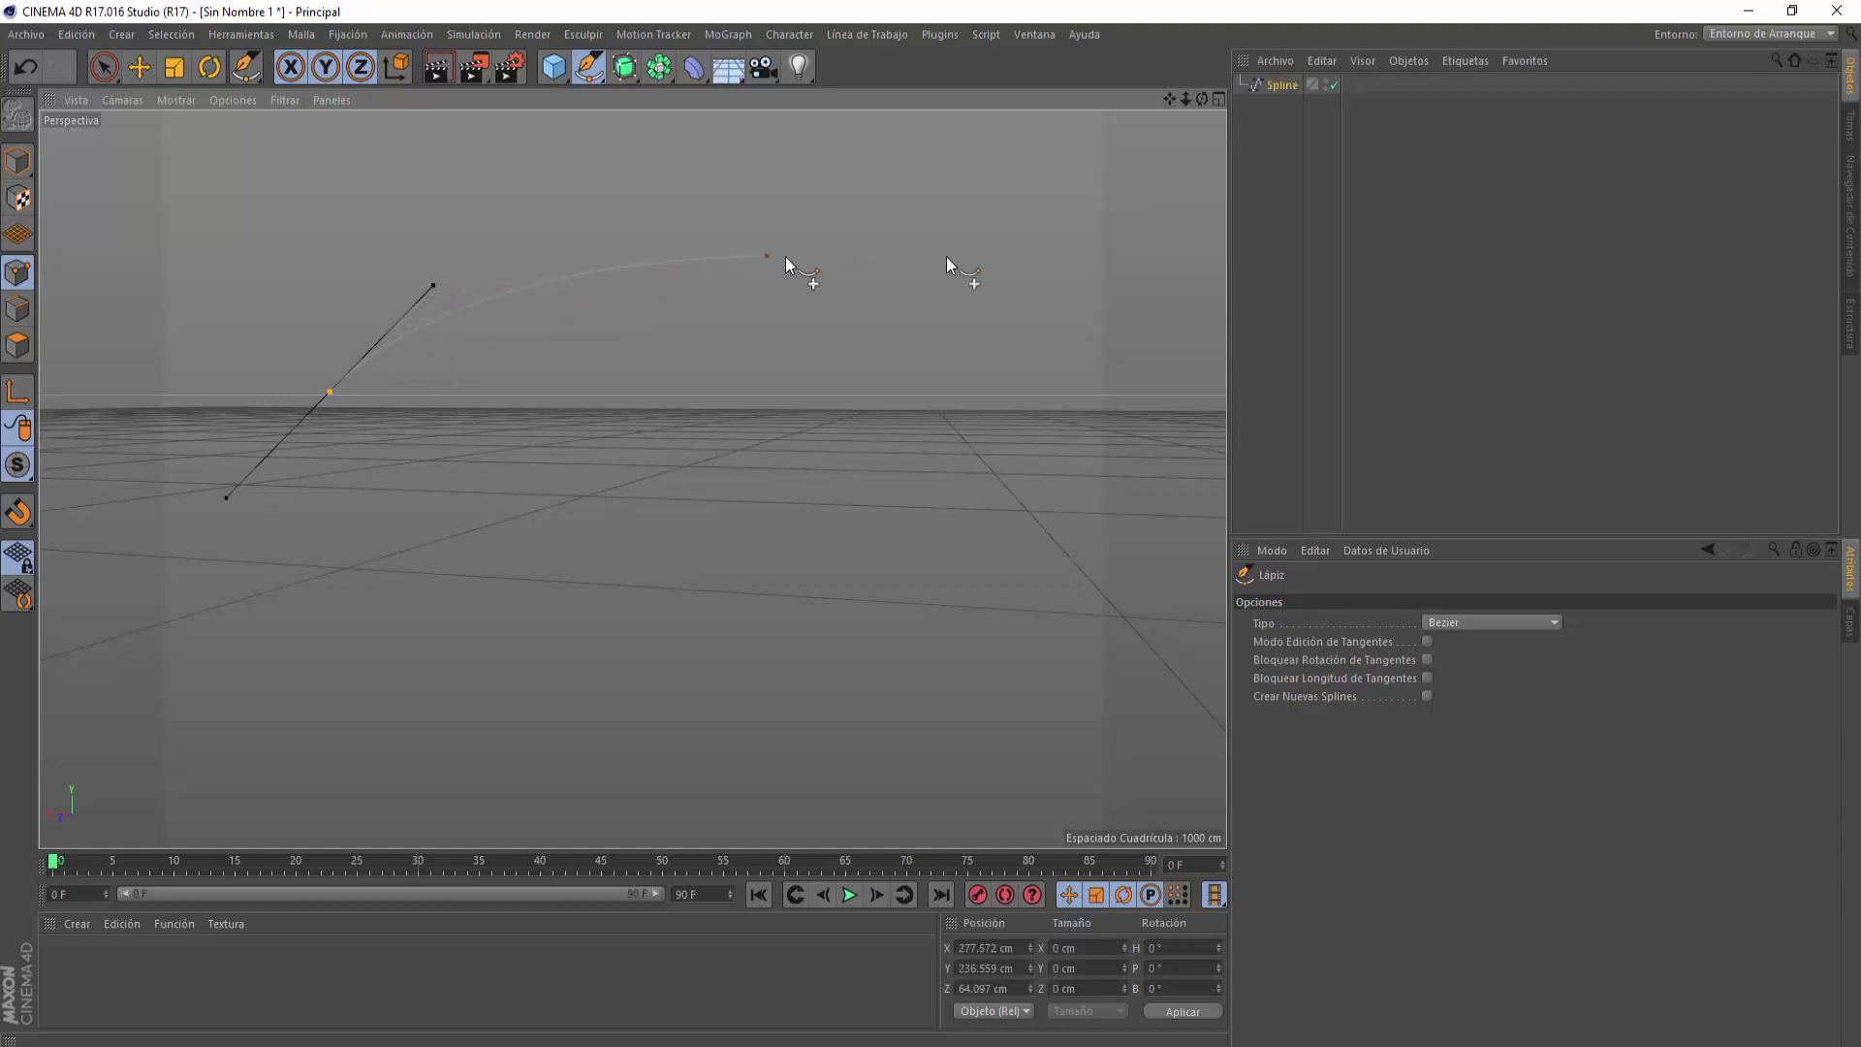
{"action": "mouse_move", "coordinate": [1072, 271]}
{"action": "left_mouse_down"}
{"action": "mouse_move", "coordinate": [1116, 308]}
{"action": "mouse_move", "coordinate": [1137, 394]}
{"action": "mouse_move", "coordinate": [975, 438]}
{"action": "mouse_move", "coordinate": [1010, 483]}
{"action": "mouse_move", "coordinate": [1239, 410]}
{"action": "mouse_move", "coordinate": [1207, 405]}
{"action": "left_mouse_up"}
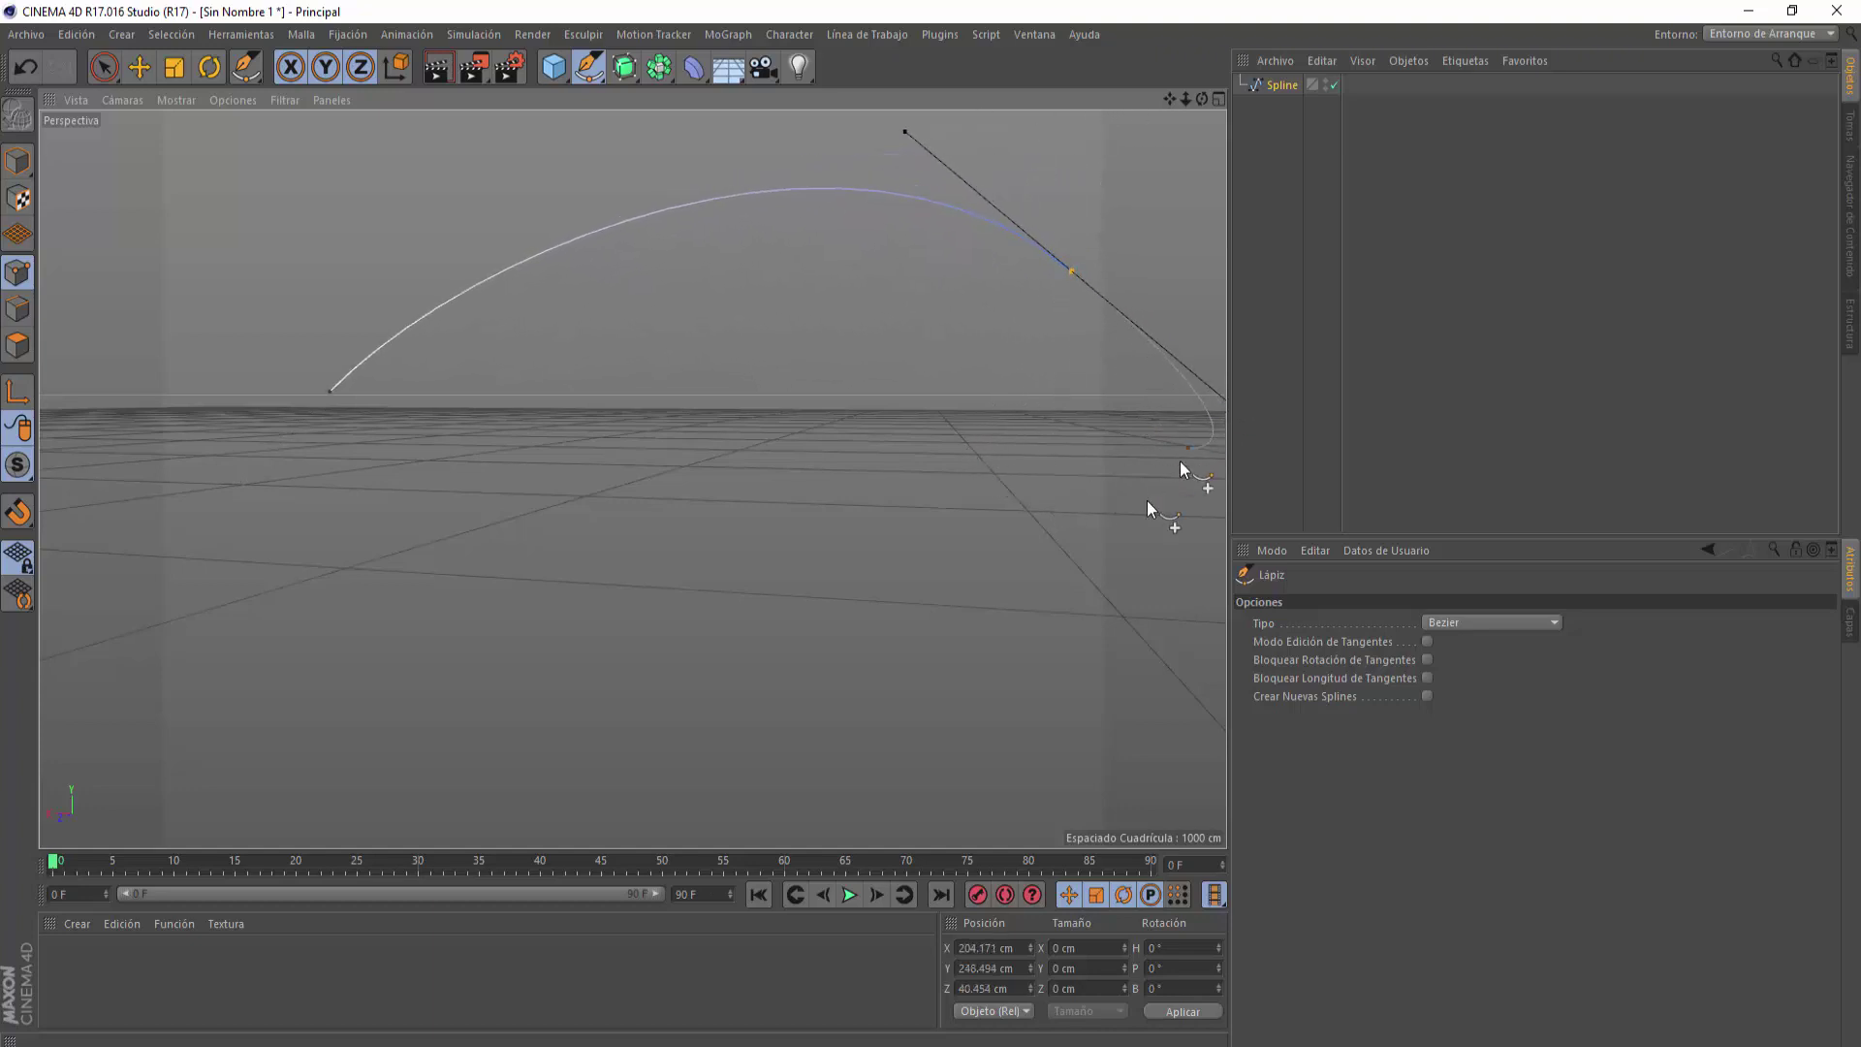
{"action": "left_click_drag", "start_coordinate": [1059, 570], "coordinate": [963, 623]}
{"action": "mouse_move", "coordinate": [921, 339]}
{"action": "left_mouse_down"}
{"action": "mouse_move", "coordinate": [961, 300]}
{"action": "mouse_move", "coordinate": [789, 266]}
{"action": "mouse_move", "coordinate": [667, 449]}
{"action": "mouse_move", "coordinate": [841, 343]}
{"action": "mouse_move", "coordinate": [780, 357]}
{"action": "left_mouse_up"}
- Continue the spline down, back left and up to the top-left, closing near its start
{"action": "mouse_move", "coordinate": [561, 466]}
{"action": "left_mouse_down"}
{"action": "mouse_move", "coordinate": [582, 547]}
{"action": "mouse_move", "coordinate": [688, 666]}
{"action": "left_mouse_up"}
{"action": "mouse_move", "coordinate": [565, 720]}
{"action": "left_mouse_down"}
{"action": "mouse_move", "coordinate": [433, 661]}
{"action": "mouse_move", "coordinate": [404, 608]}
{"action": "left_mouse_up"}
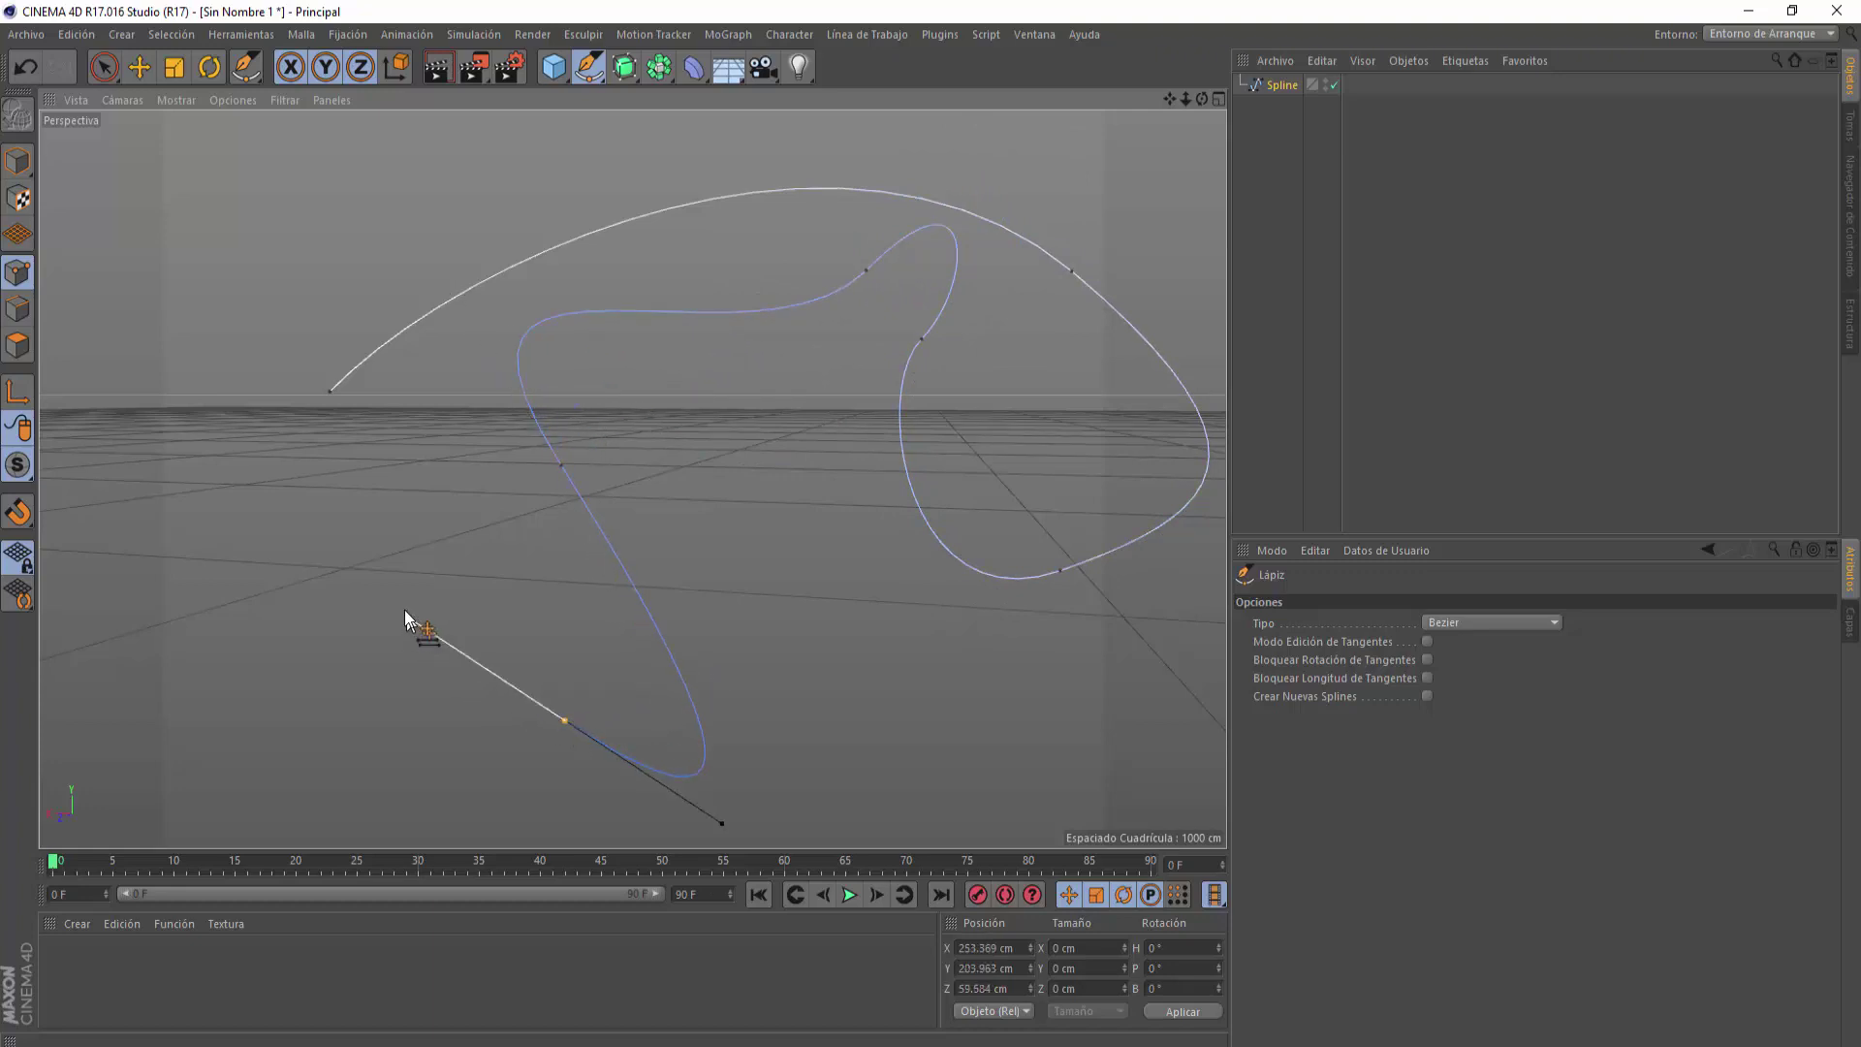
{"action": "mouse_move", "coordinate": [450, 498]}
{"action": "left_mouse_down"}
{"action": "mouse_move", "coordinate": [426, 458]}
{"action": "mouse_move", "coordinate": [290, 452]}
{"action": "left_mouse_up"}
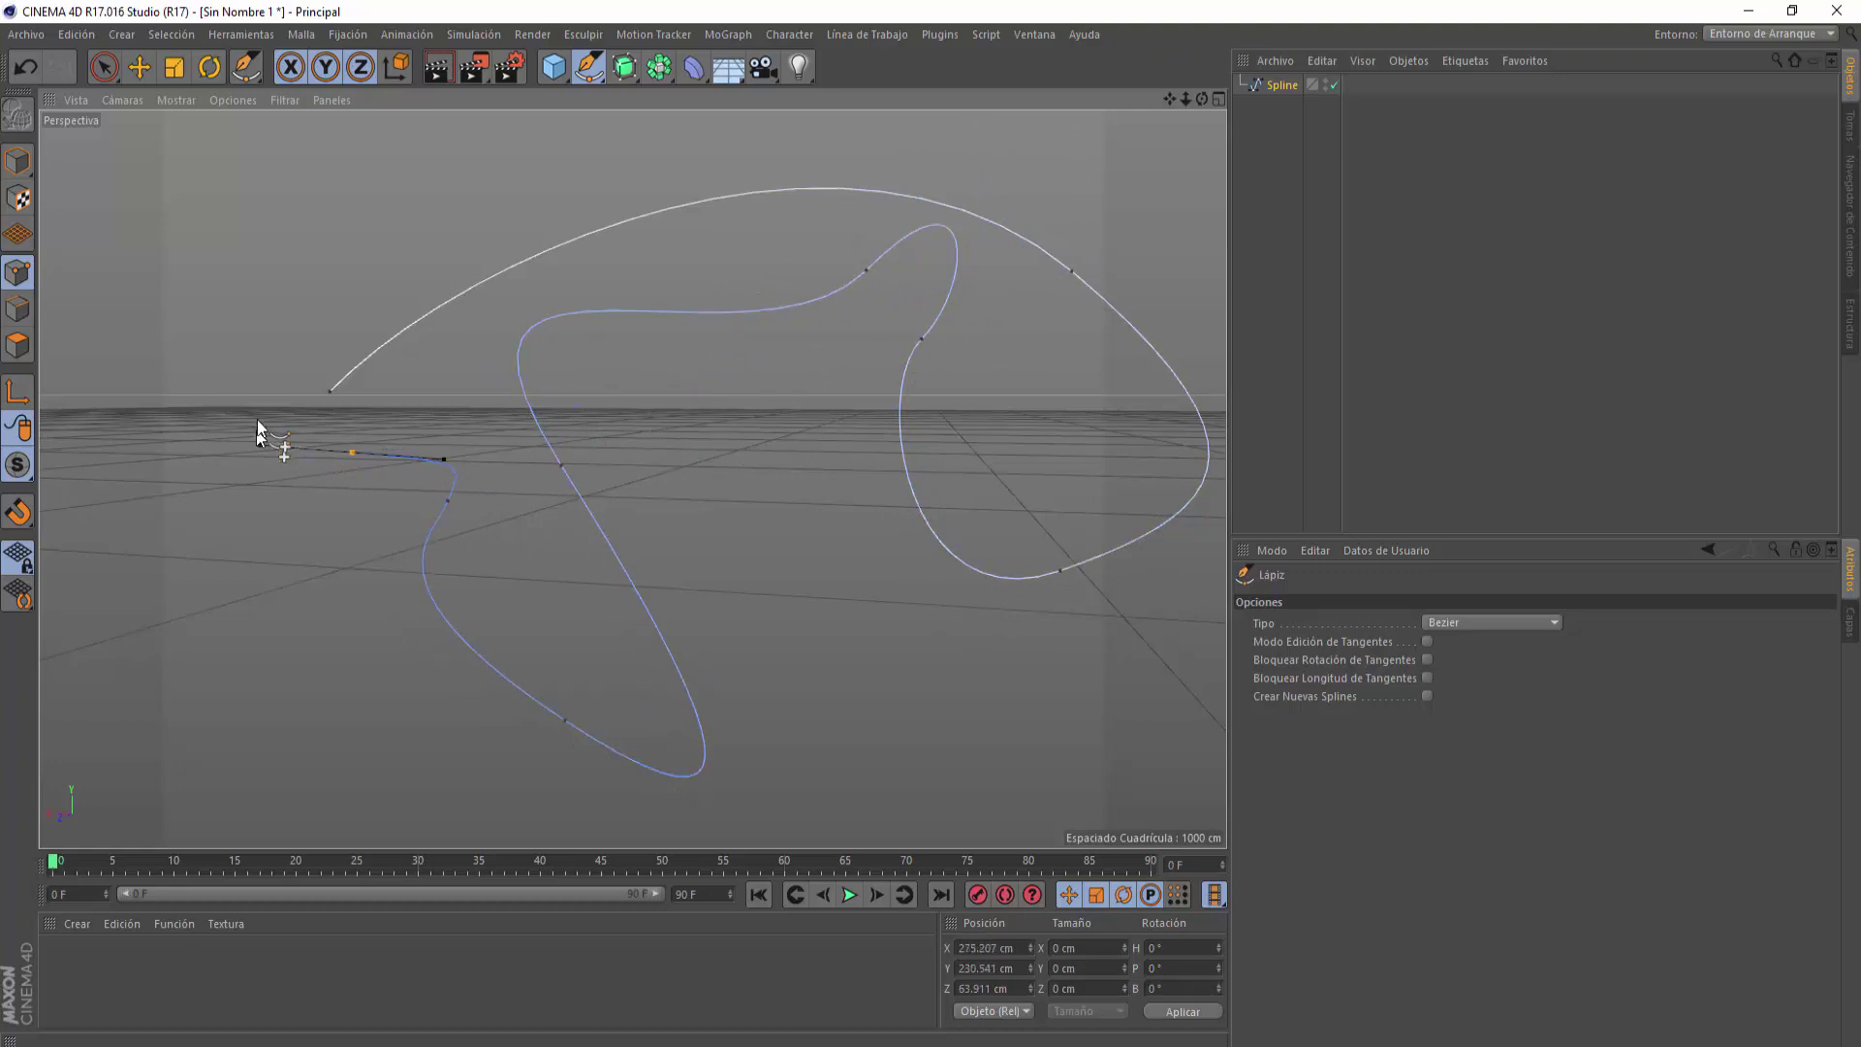
{"action": "left_click_drag", "start_coordinate": [294, 387], "coordinate": [334, 391]}
{"action": "left_click", "coordinate": [274, 289]}
{"action": "left_click_drag", "start_coordinate": [129, 358], "coordinate": [123, 376]}
{"action": "left_click_drag", "start_coordinate": [265, 172], "coordinate": [387, 205]}
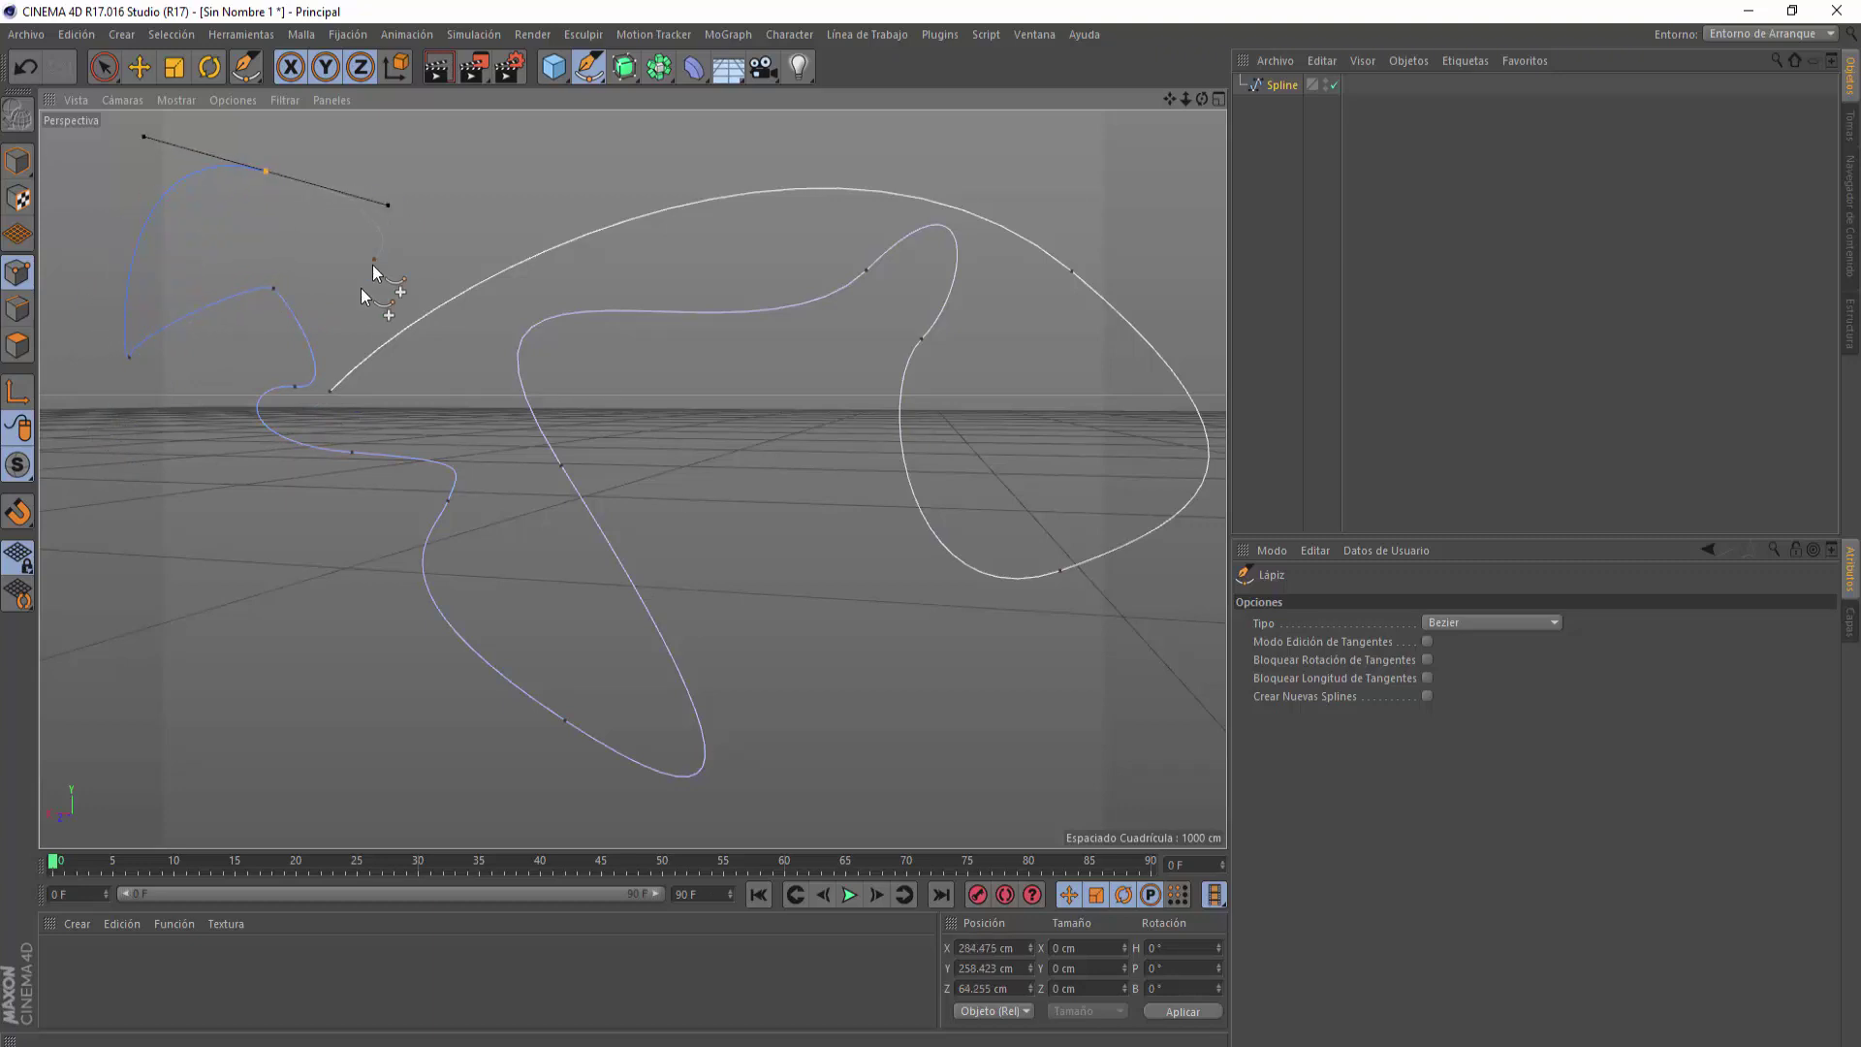
{"action": "left_click", "coordinate": [330, 388]}
- Zoom out and sketch a wavy freehand stroke in the lower left with the Dibujo tool
{"action": "left_click", "coordinate": [595, 77]}
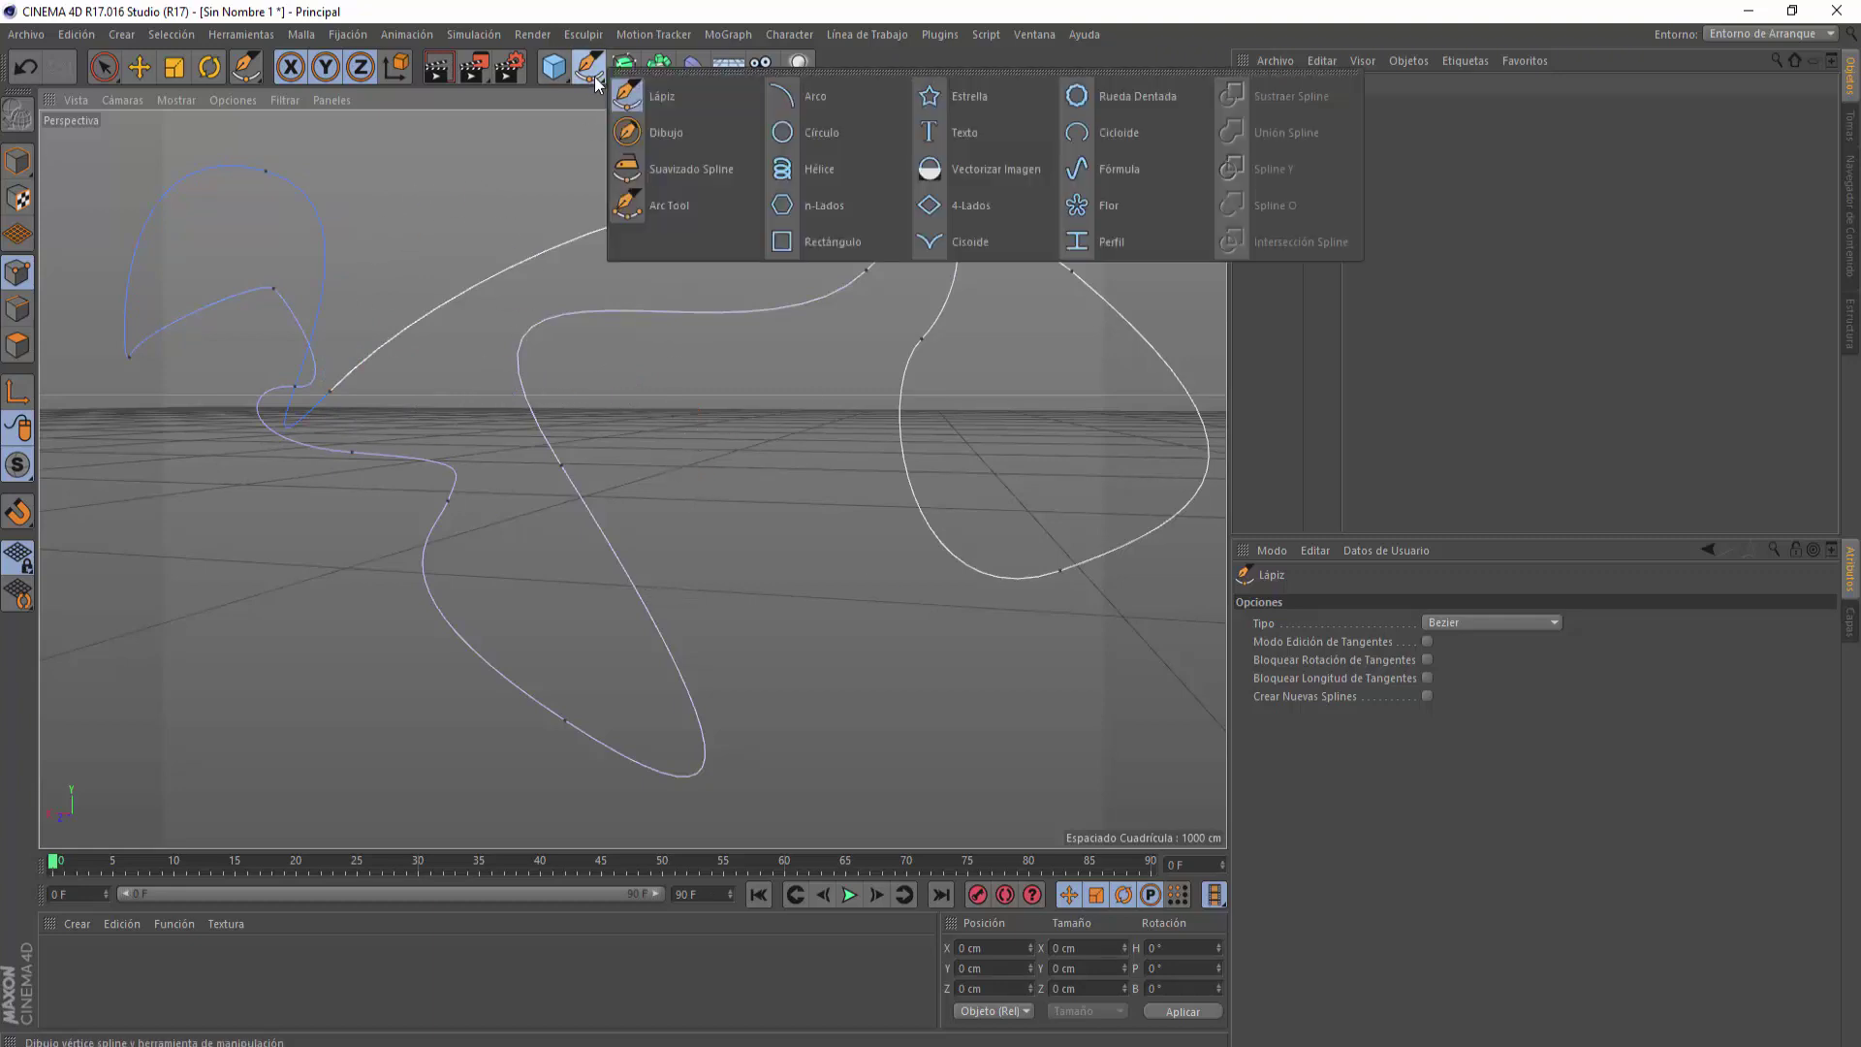
{"action": "left_click", "coordinate": [666, 138]}
{"action": "scroll", "coordinate": [659, 525], "scroll_direction": "down", "scroll_amount": 3}
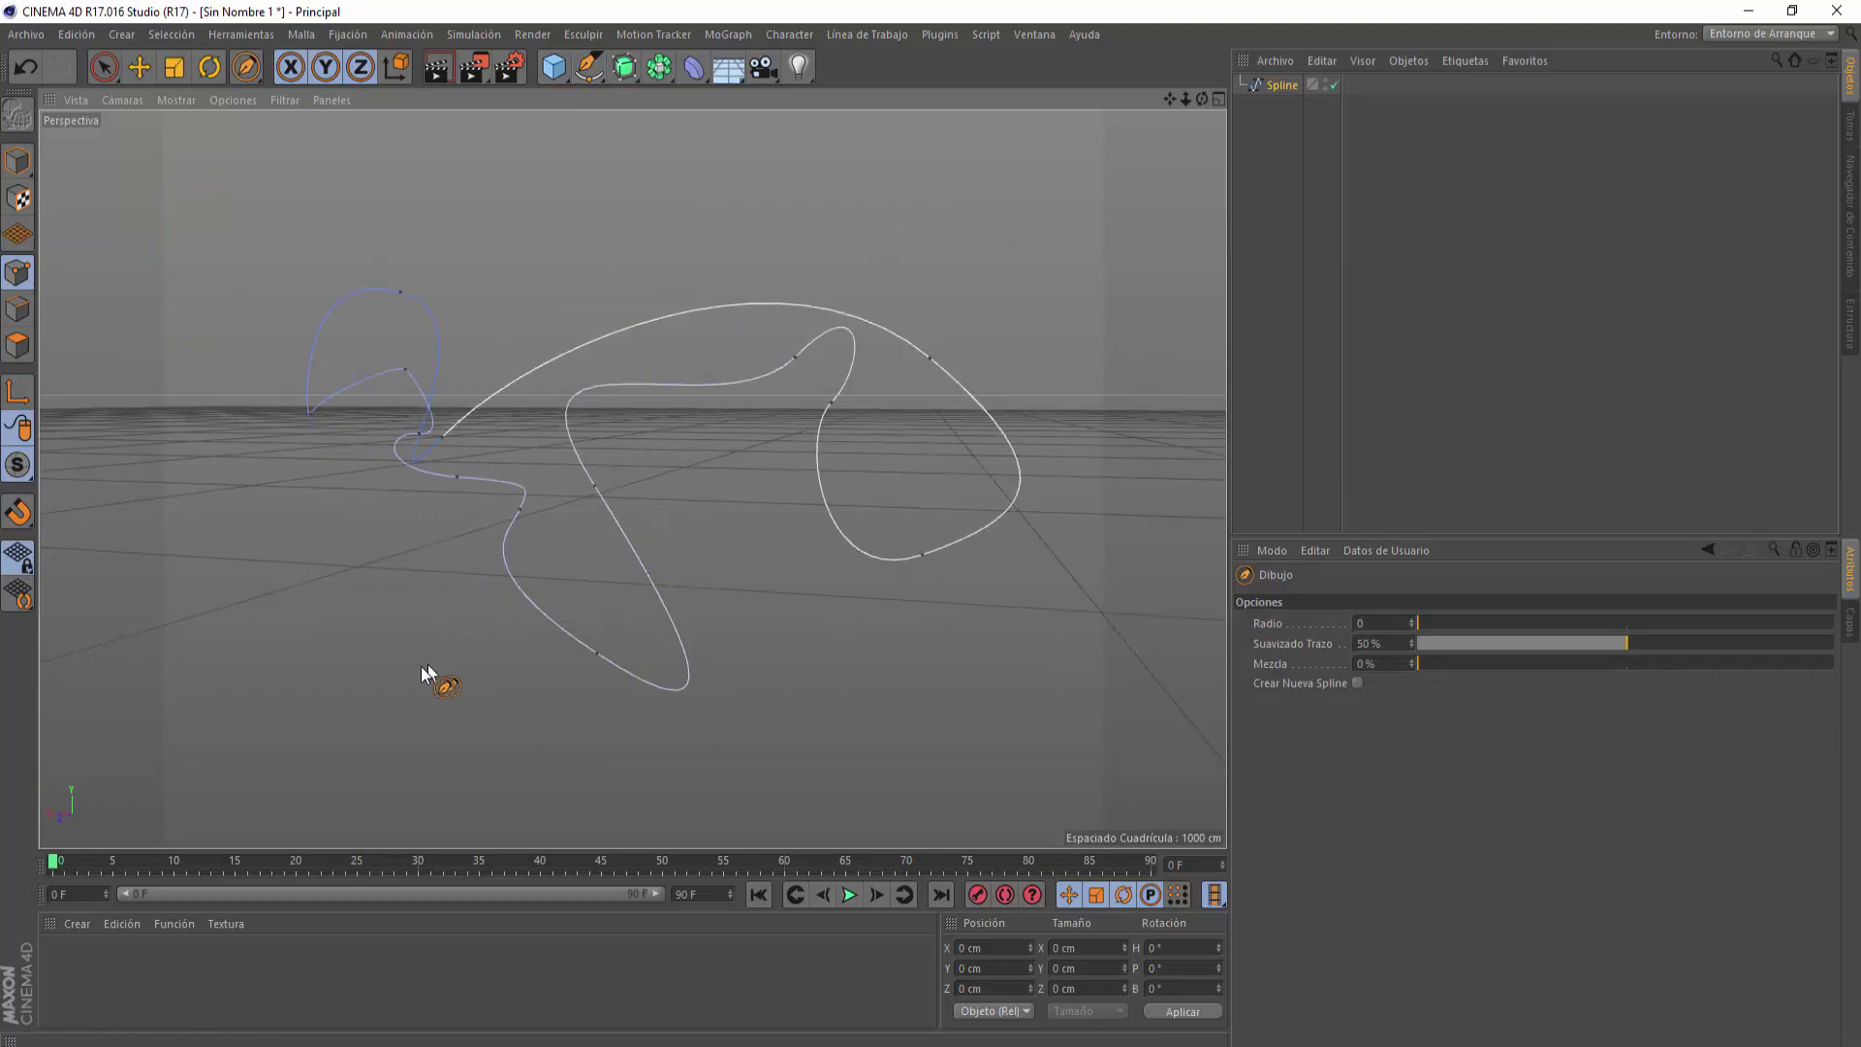
{"action": "left_click_drag", "start_coordinate": [258, 661], "coordinate": [420, 711]}
- Sketch small loops, a lower arc and an inner hook in the lower right
{"action": "left_click_drag", "start_coordinate": [275, 649], "coordinate": [262, 657]}
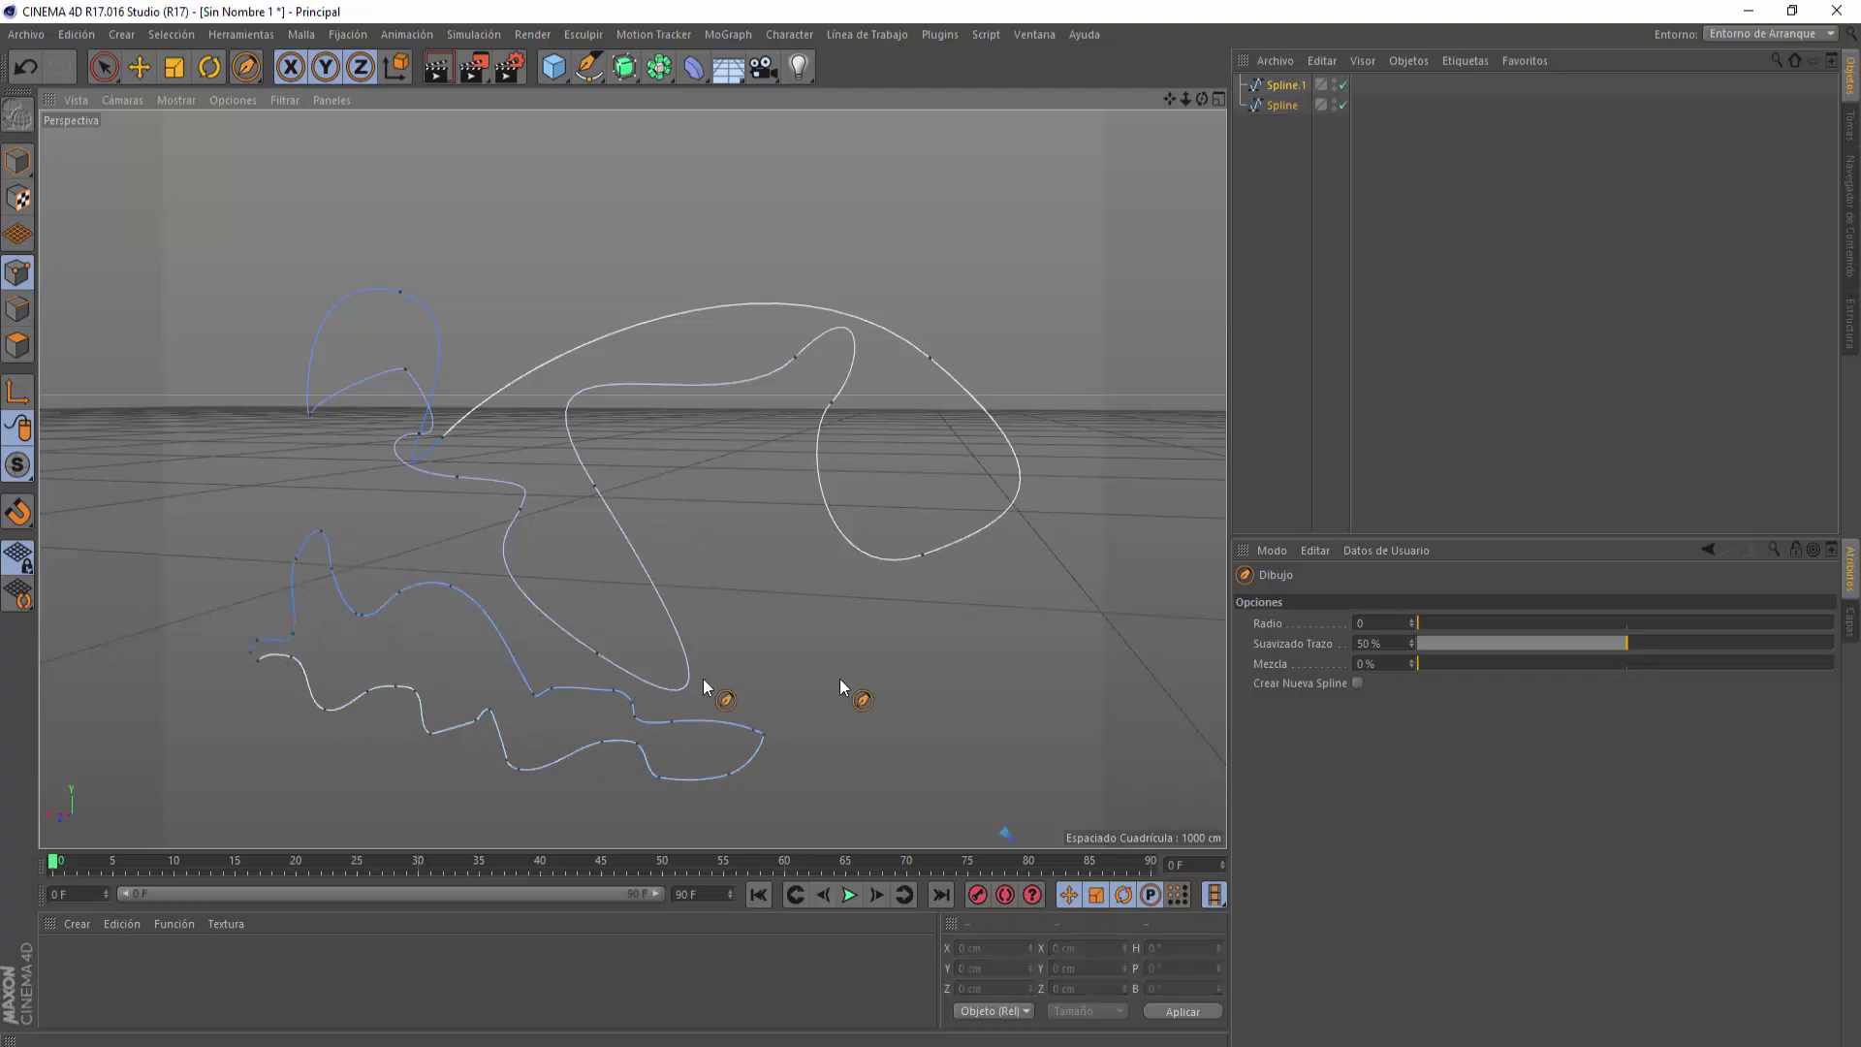
{"action": "left_click_drag", "start_coordinate": [970, 626], "coordinate": [1027, 622]}
{"action": "mouse_move", "coordinate": [950, 685]}
{"action": "left_mouse_down"}
{"action": "mouse_move", "coordinate": [1034, 714]}
{"action": "mouse_move", "coordinate": [980, 694]}
{"action": "mouse_move", "coordinate": [1020, 704]}
{"action": "mouse_move", "coordinate": [1000, 663]}
{"action": "left_mouse_up"}
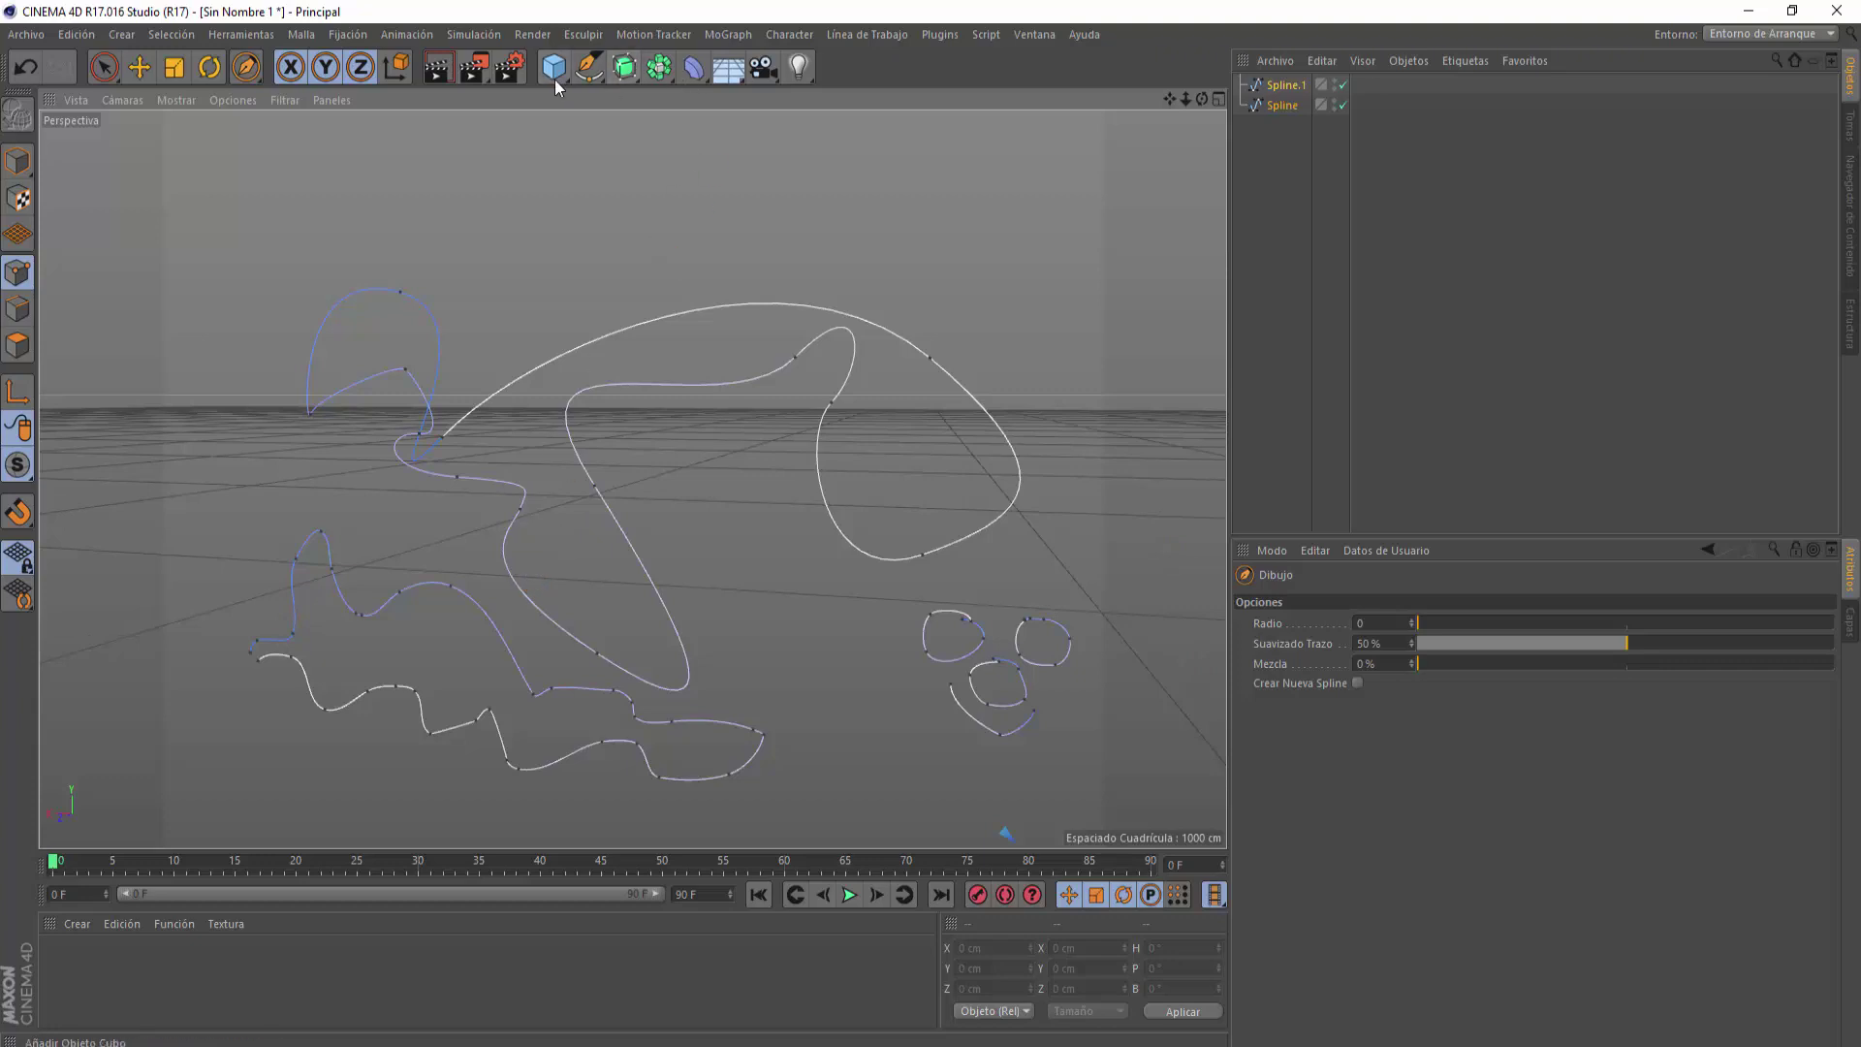
{"action": "left_click", "coordinate": [585, 81]}
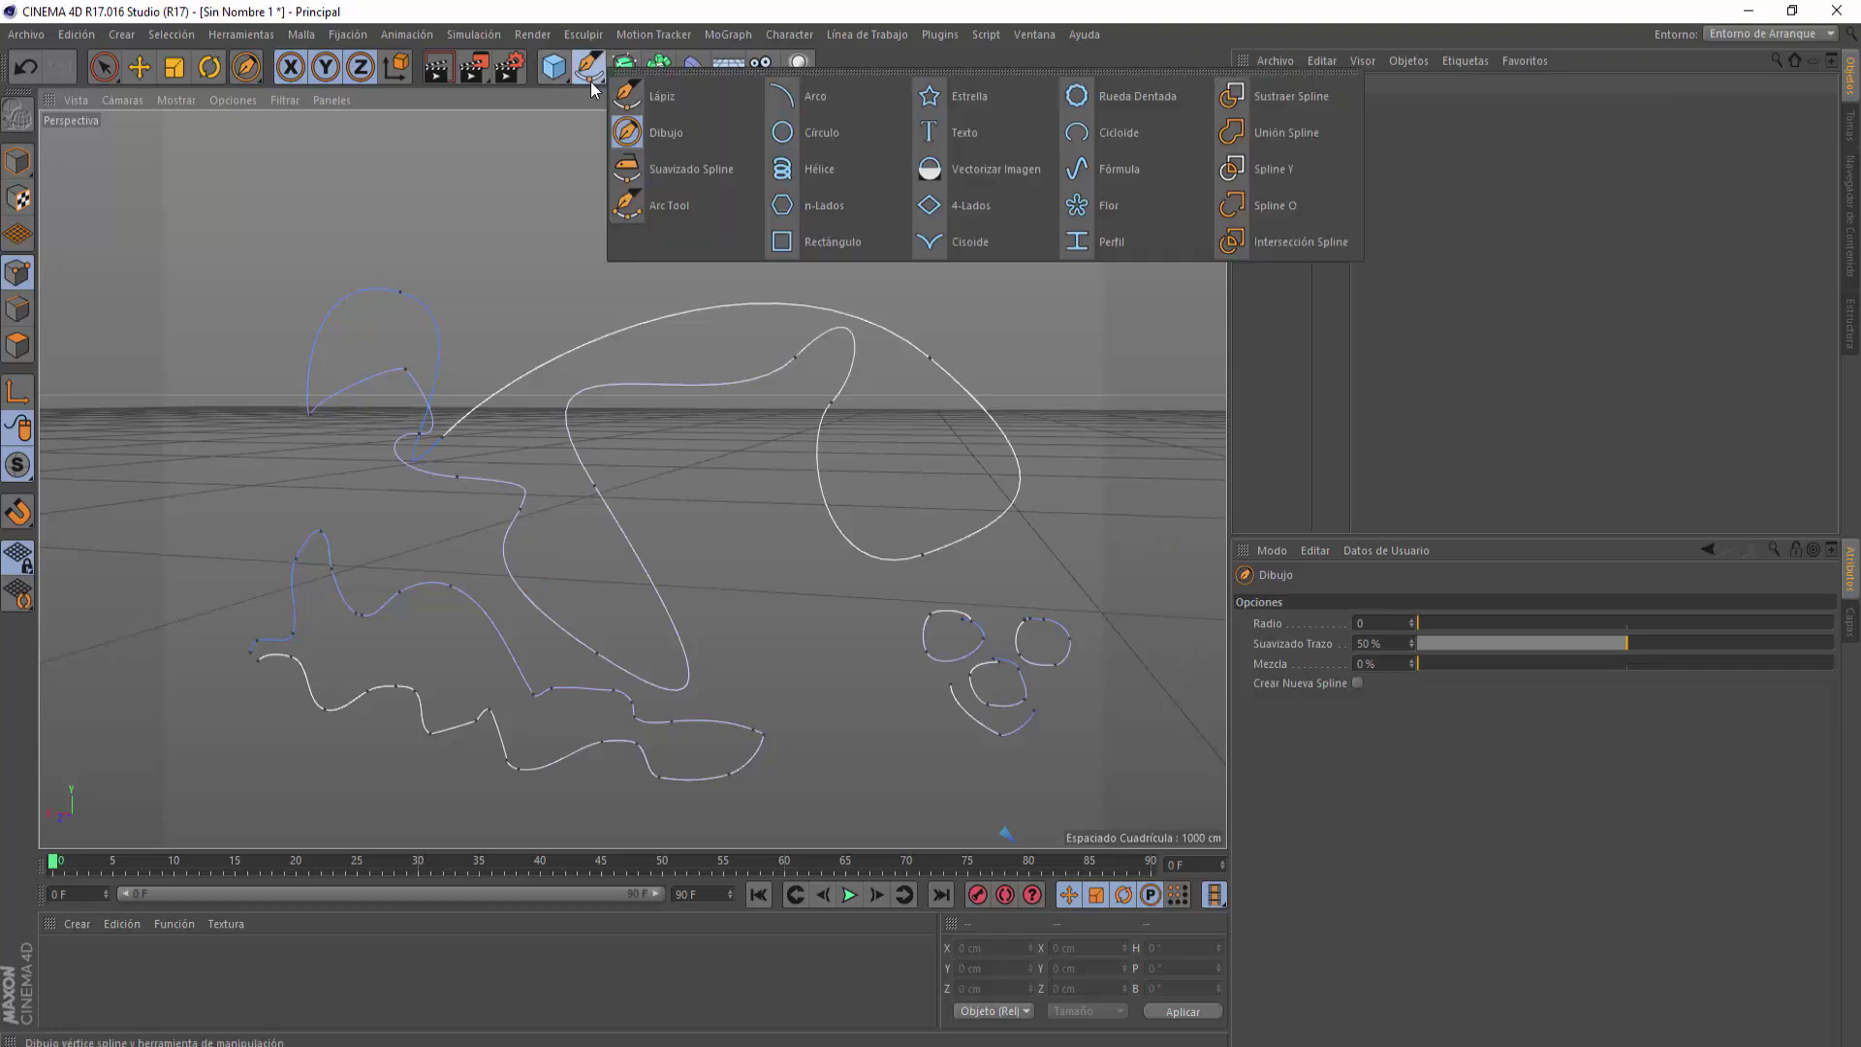
- Smooth the lower-left strokes and lower-right loops with the Suavizado Spline brush, reducing its radius
{"action": "left_click", "coordinate": [699, 163]}
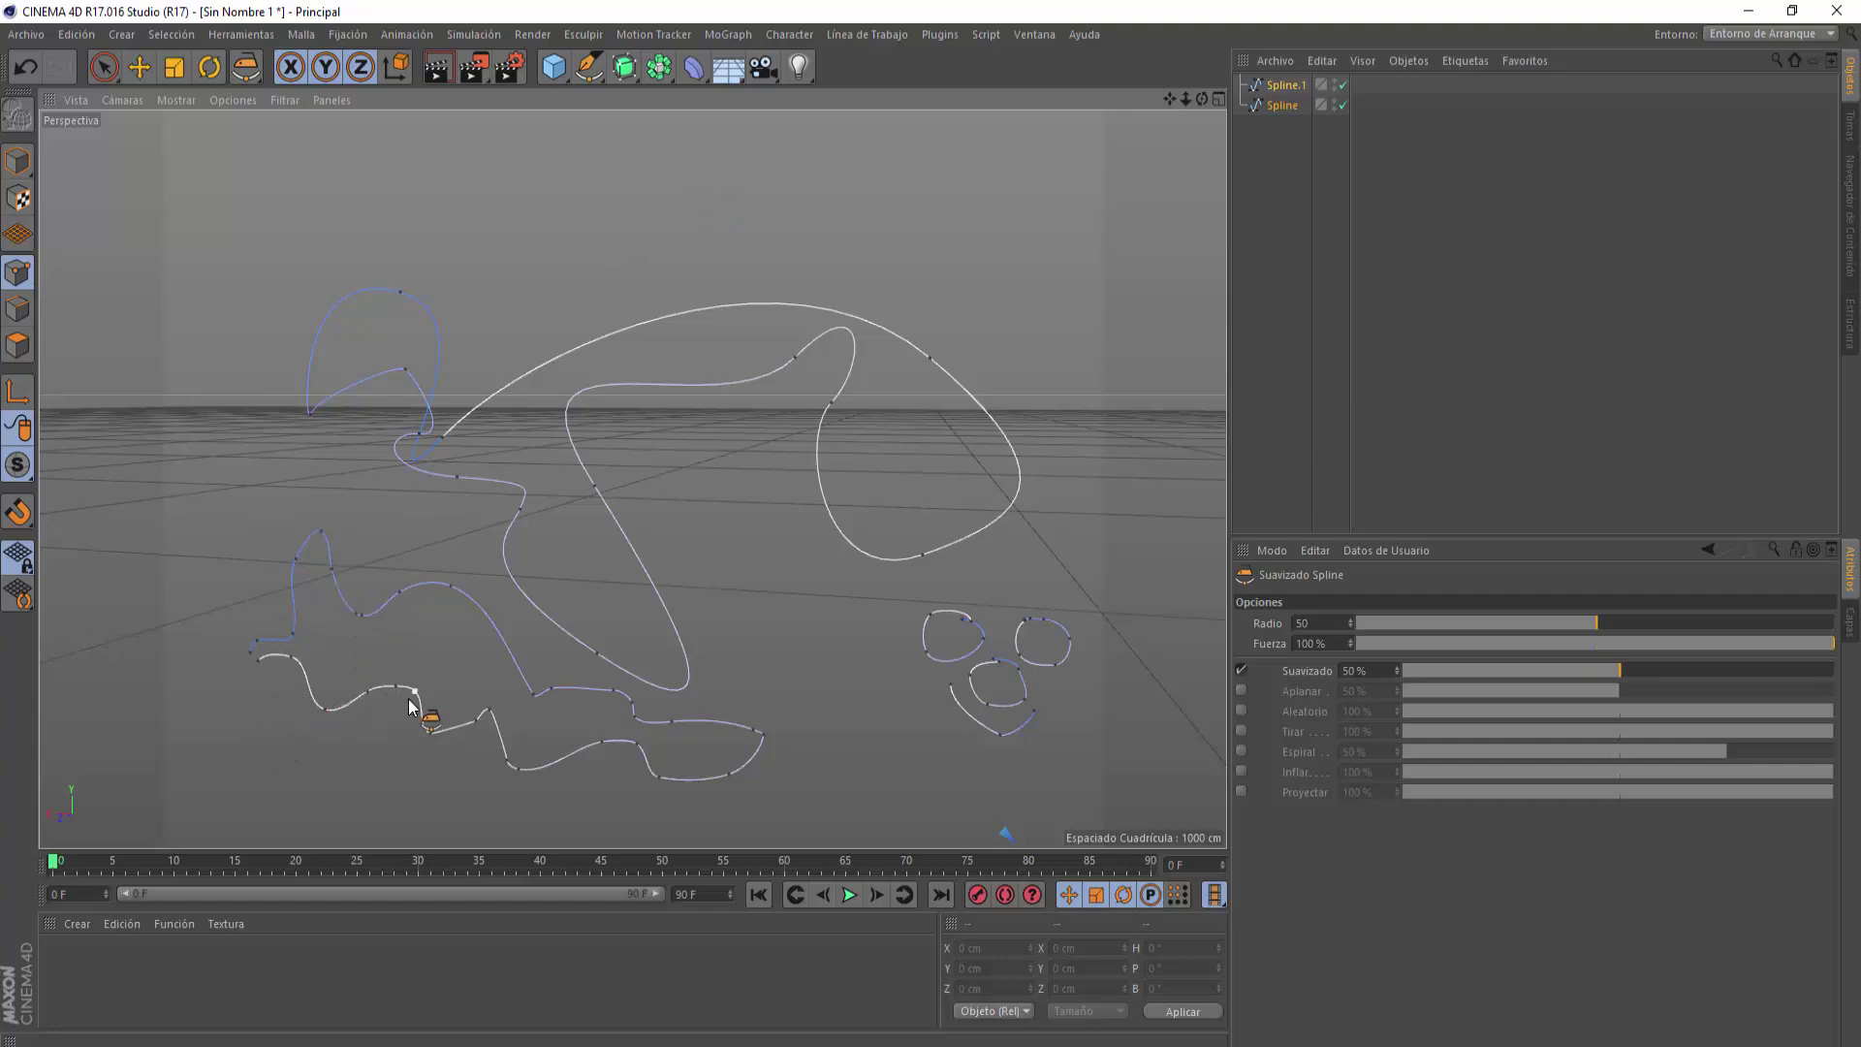
{"action": "mouse_move", "coordinate": [409, 705]}
{"action": "left_mouse_down"}
{"action": "mouse_move", "coordinate": [290, 615]}
{"action": "mouse_move", "coordinate": [370, 605]}
{"action": "left_mouse_up"}
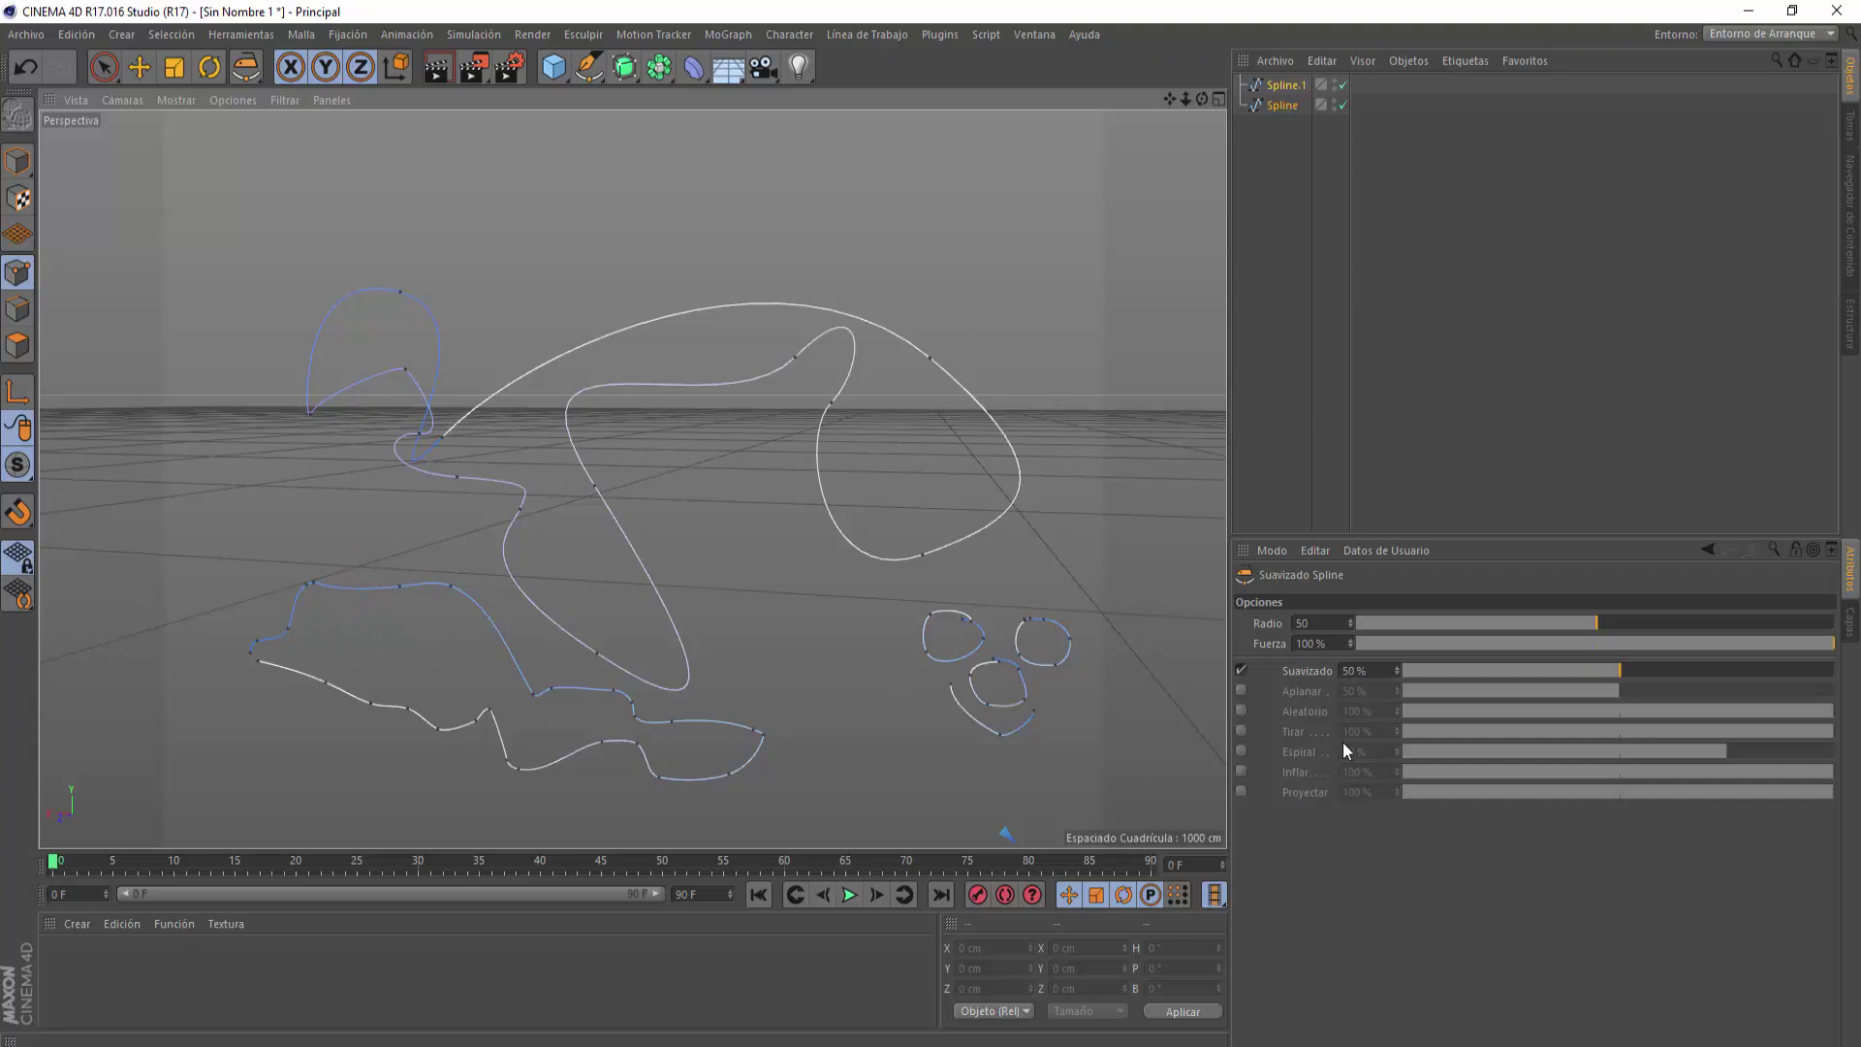
{"action": "left_click_drag", "start_coordinate": [1606, 622], "coordinate": [1587, 622]}
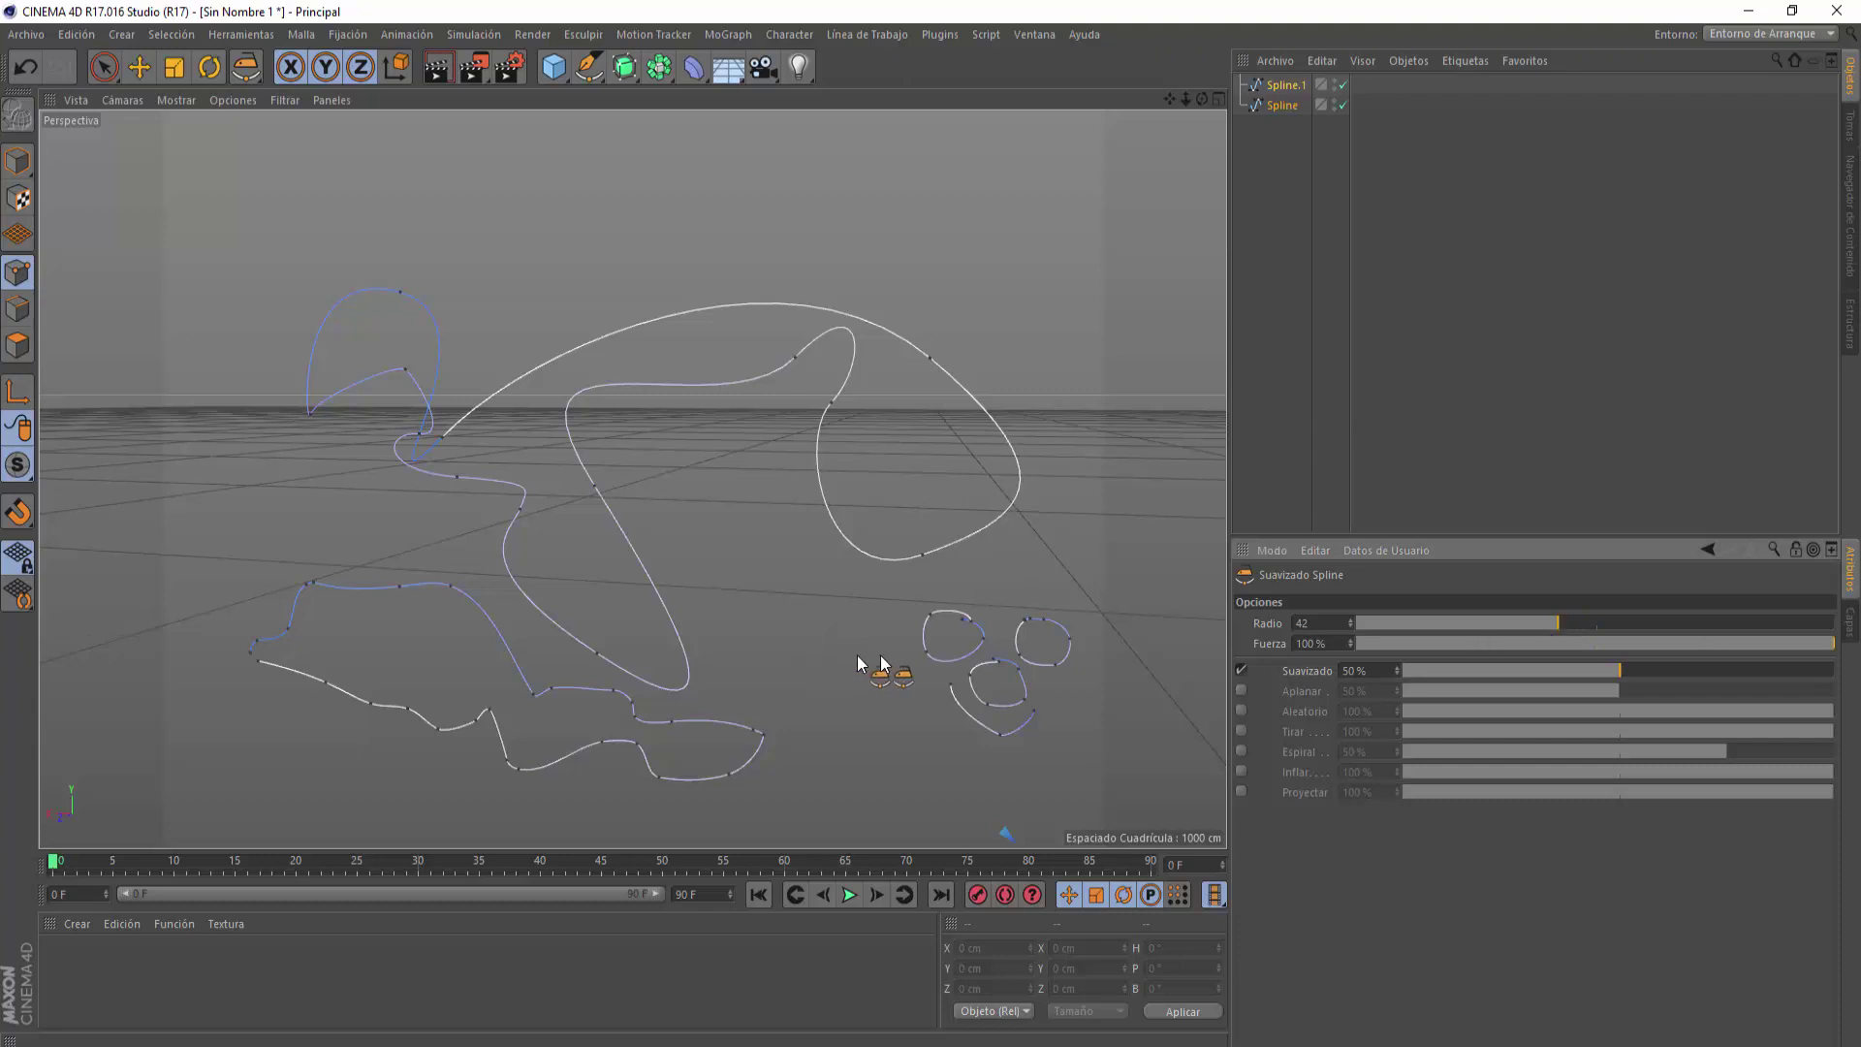
{"action": "mouse_move", "coordinate": [946, 635]}
{"action": "left_mouse_down"}
{"action": "mouse_move", "coordinate": [1005, 623]}
{"action": "mouse_move", "coordinate": [969, 582]}
{"action": "mouse_move", "coordinate": [952, 644]}
{"action": "mouse_move", "coordinate": [985, 678]}
{"action": "left_mouse_up"}
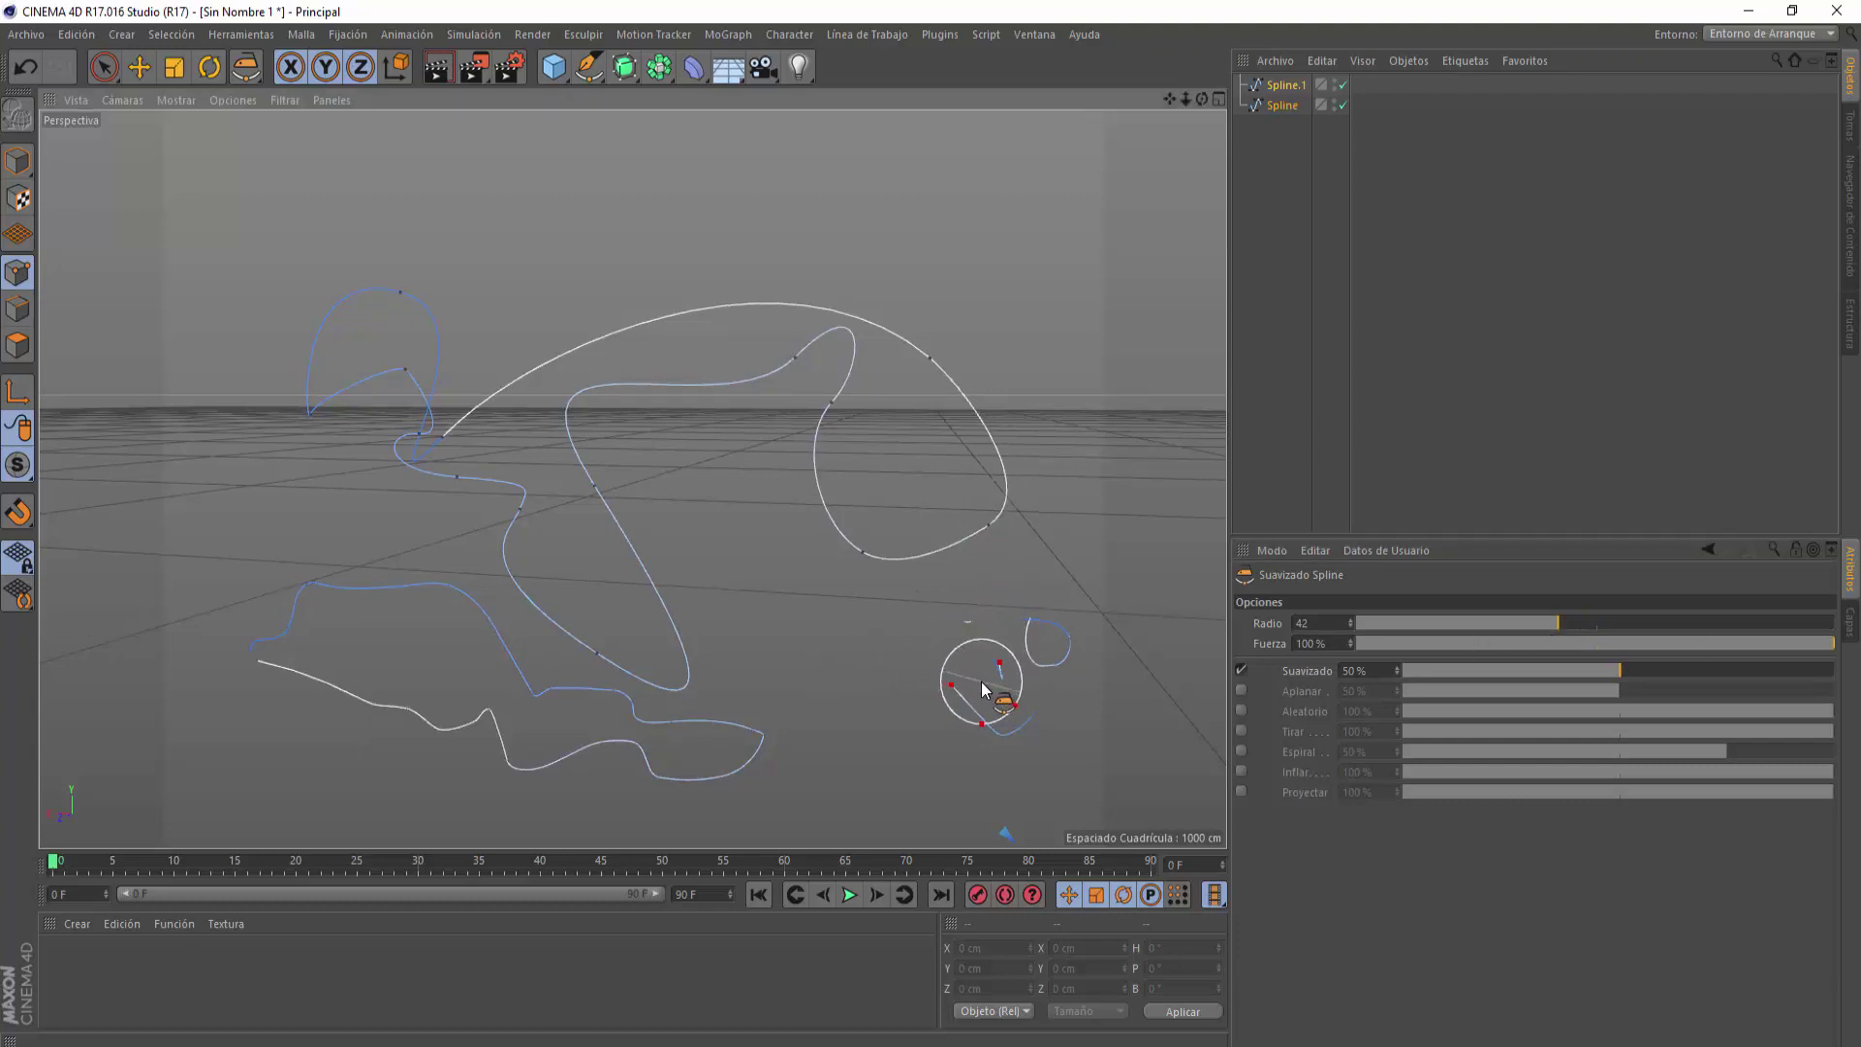
- Smooth the lower-left spline at radius 13, then at 59, and the blue spline's right side
{"action": "left_click_drag", "start_coordinate": [1448, 624], "coordinate": [1417, 620]}
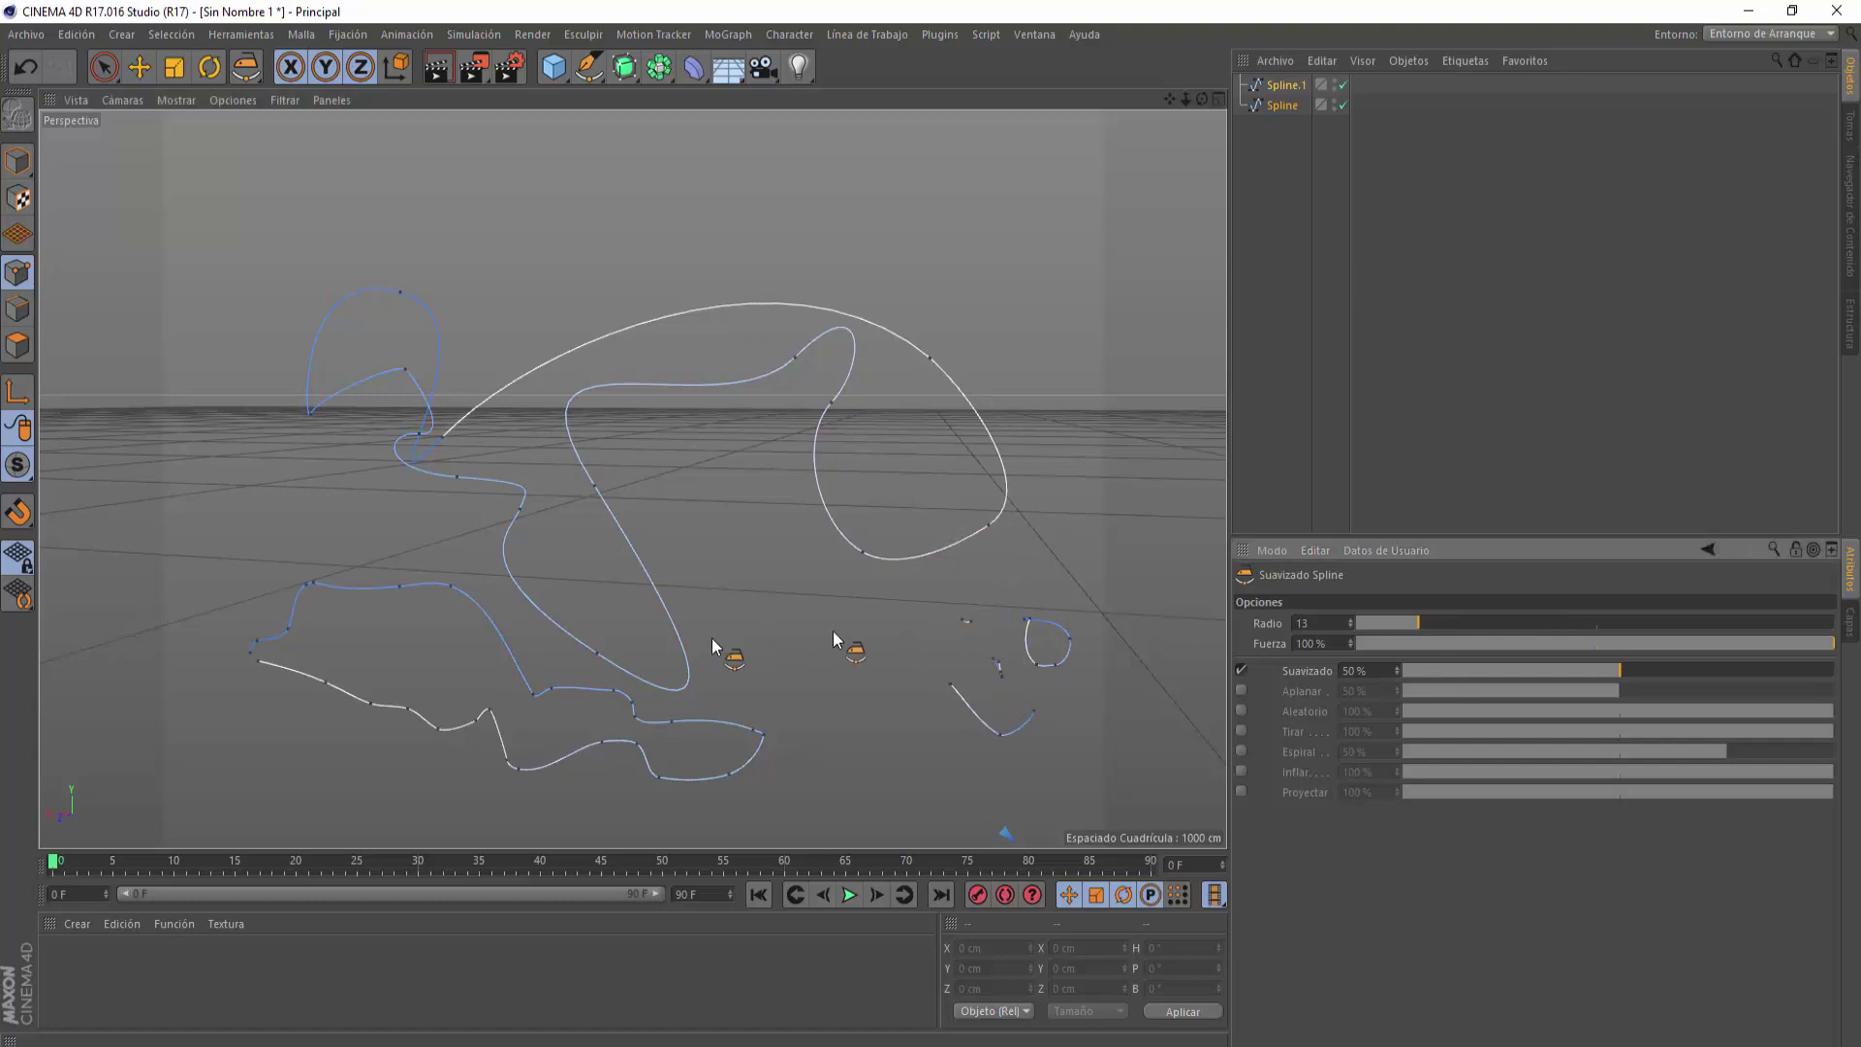
{"action": "mouse_move", "coordinate": [478, 714]}
{"action": "left_mouse_down"}
{"action": "mouse_move", "coordinate": [478, 645]}
{"action": "mouse_move", "coordinate": [394, 610]}
{"action": "left_mouse_up"}
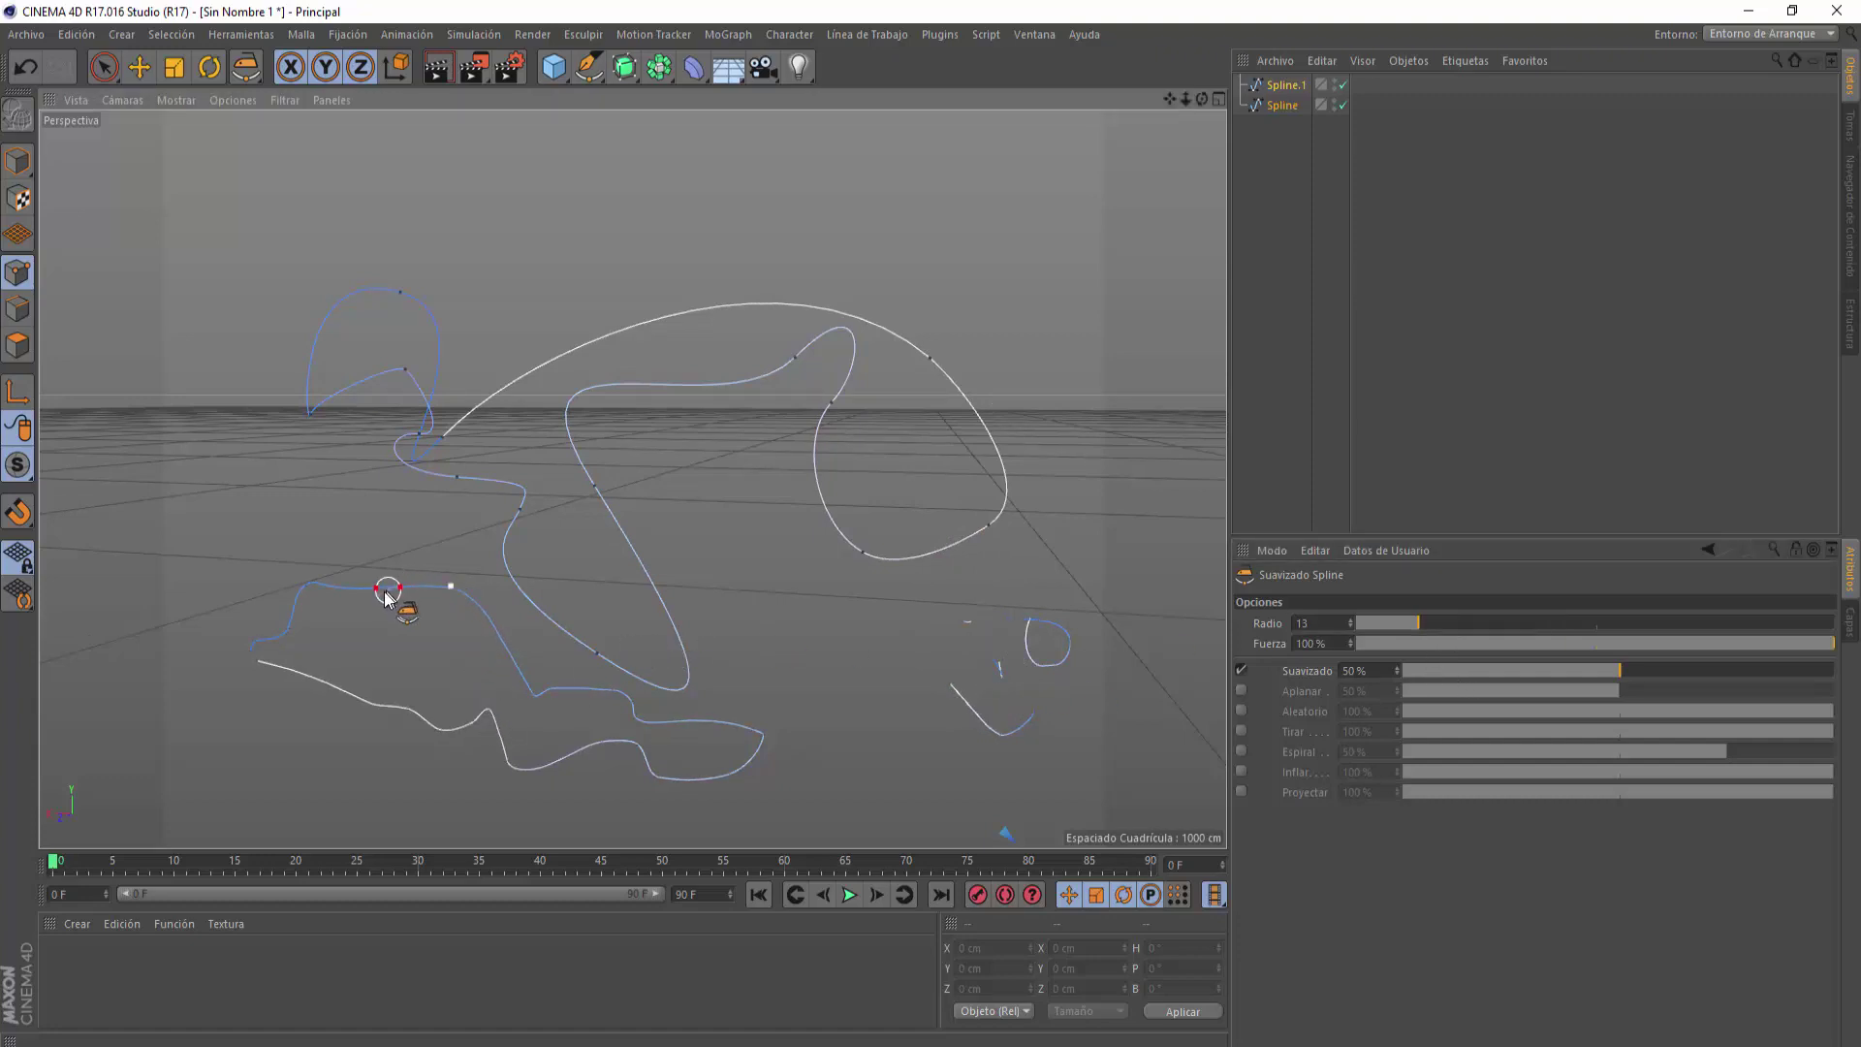
{"action": "left_click", "coordinate": [1638, 623]}
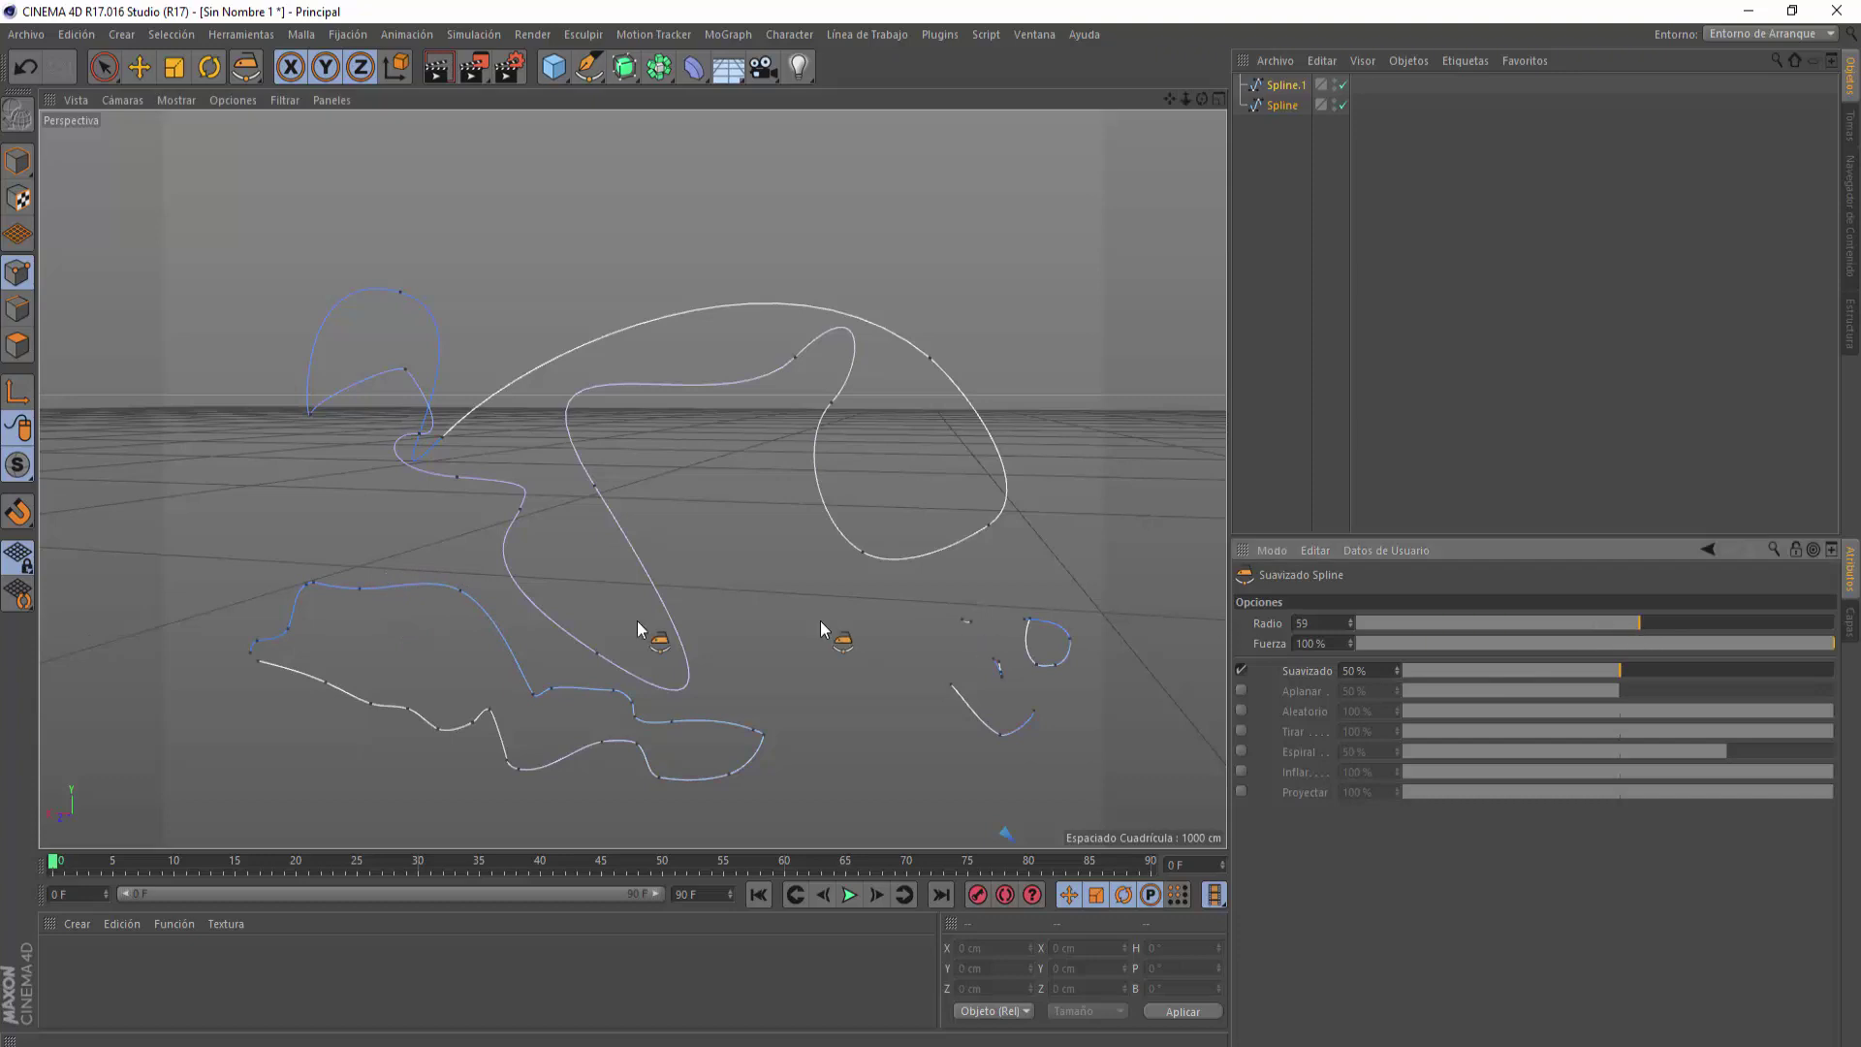
{"action": "mouse_move", "coordinate": [374, 581]}
{"action": "left_mouse_down"}
{"action": "mouse_move", "coordinate": [392, 620]}
{"action": "mouse_move", "coordinate": [407, 382]}
{"action": "mouse_move", "coordinate": [382, 311]}
{"action": "mouse_move", "coordinate": [409, 298]}
{"action": "mouse_move", "coordinate": [456, 436]}
{"action": "mouse_move", "coordinate": [481, 404]}
{"action": "mouse_move", "coordinate": [631, 403]}
{"action": "mouse_move", "coordinate": [662, 346]}
{"action": "mouse_move", "coordinate": [843, 358]}
{"action": "mouse_move", "coordinate": [810, 374]}
{"action": "mouse_move", "coordinate": [843, 383]}
{"action": "left_mouse_up"}
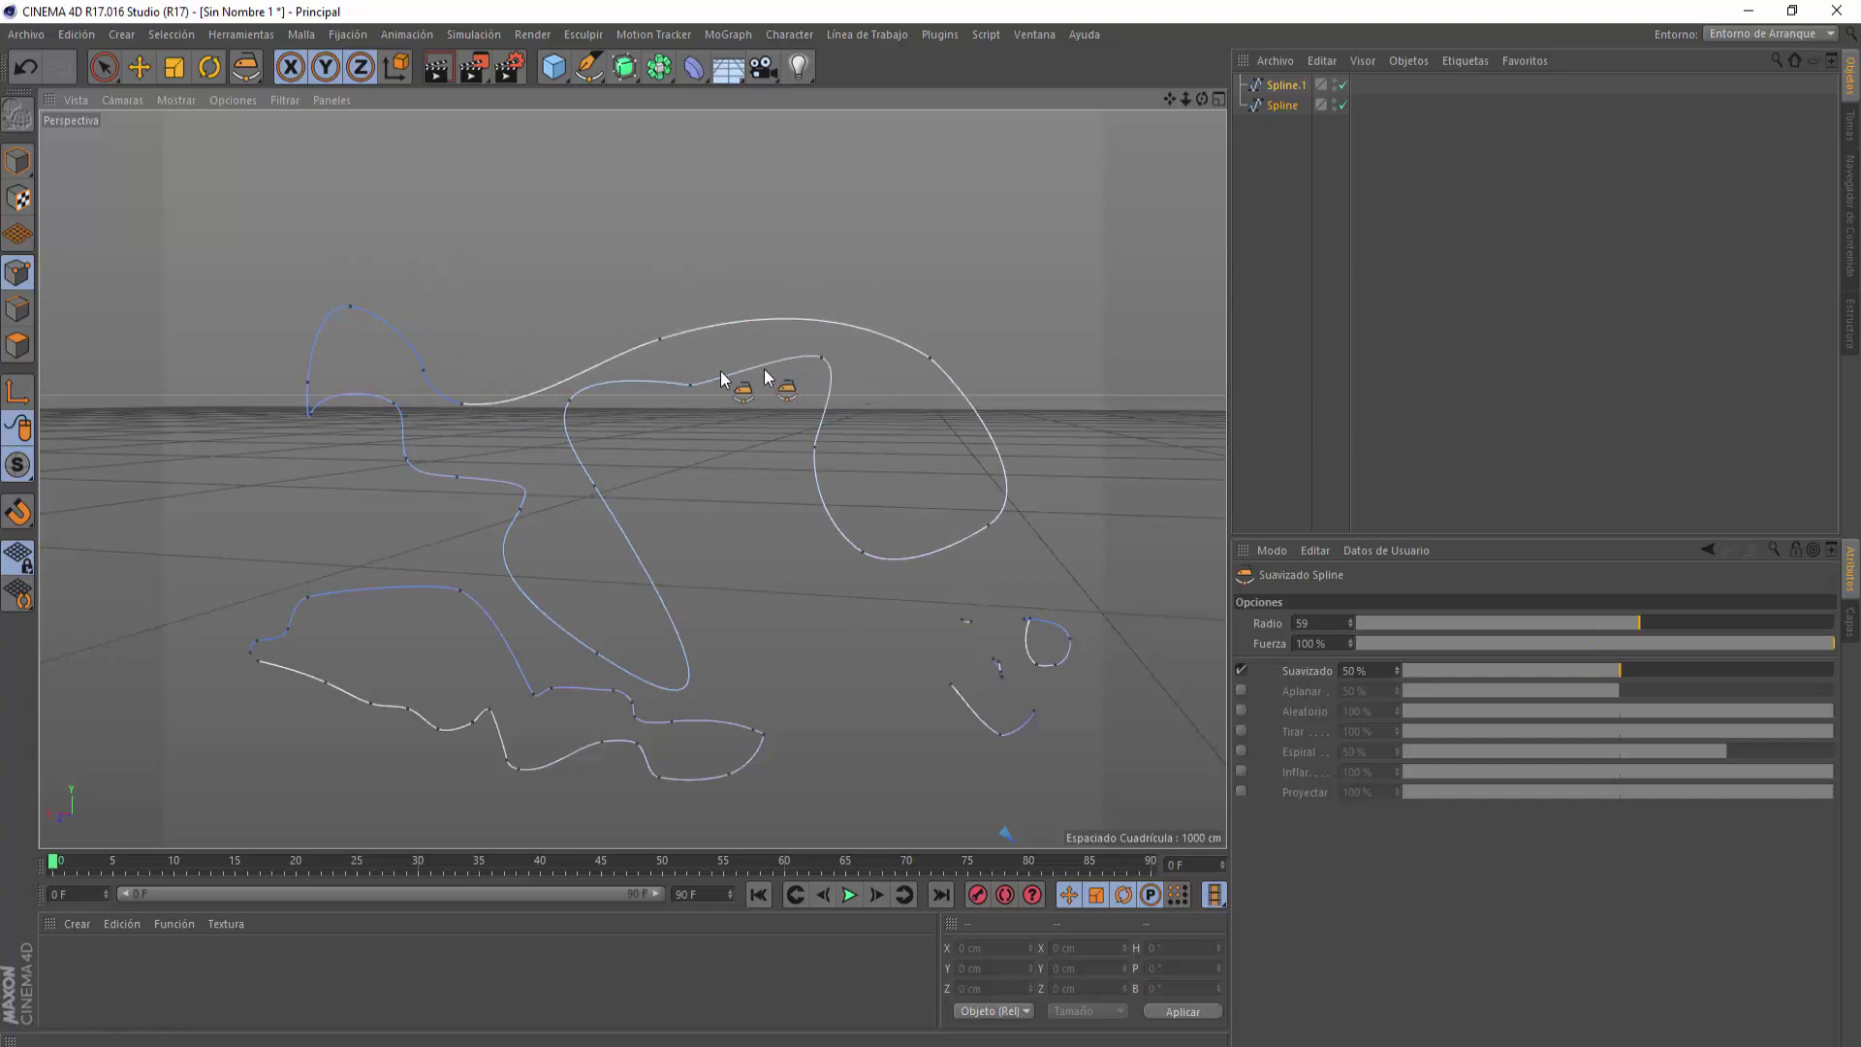
{"action": "left_click_drag", "start_coordinate": [797, 449], "coordinate": [817, 489]}
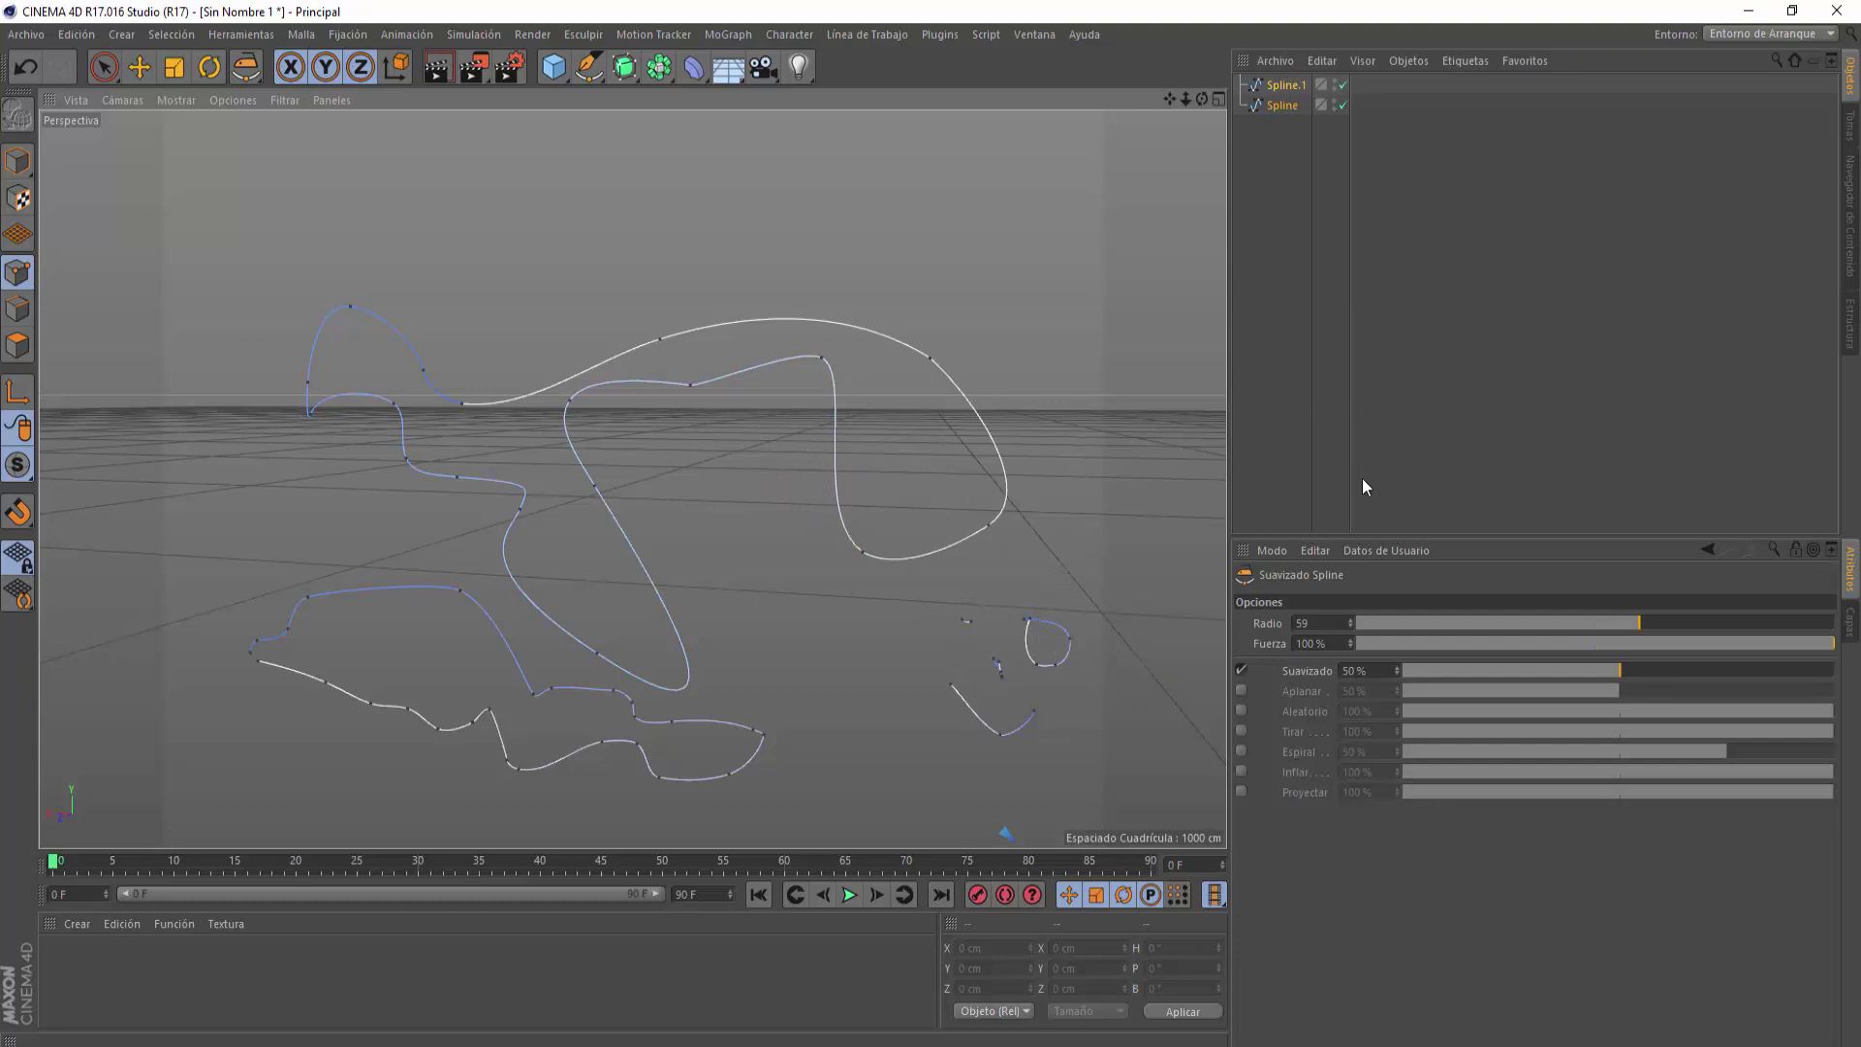
- Draw a large curved arc with the Arc Tool in the perspective view
{"action": "left_click", "coordinate": [602, 74]}
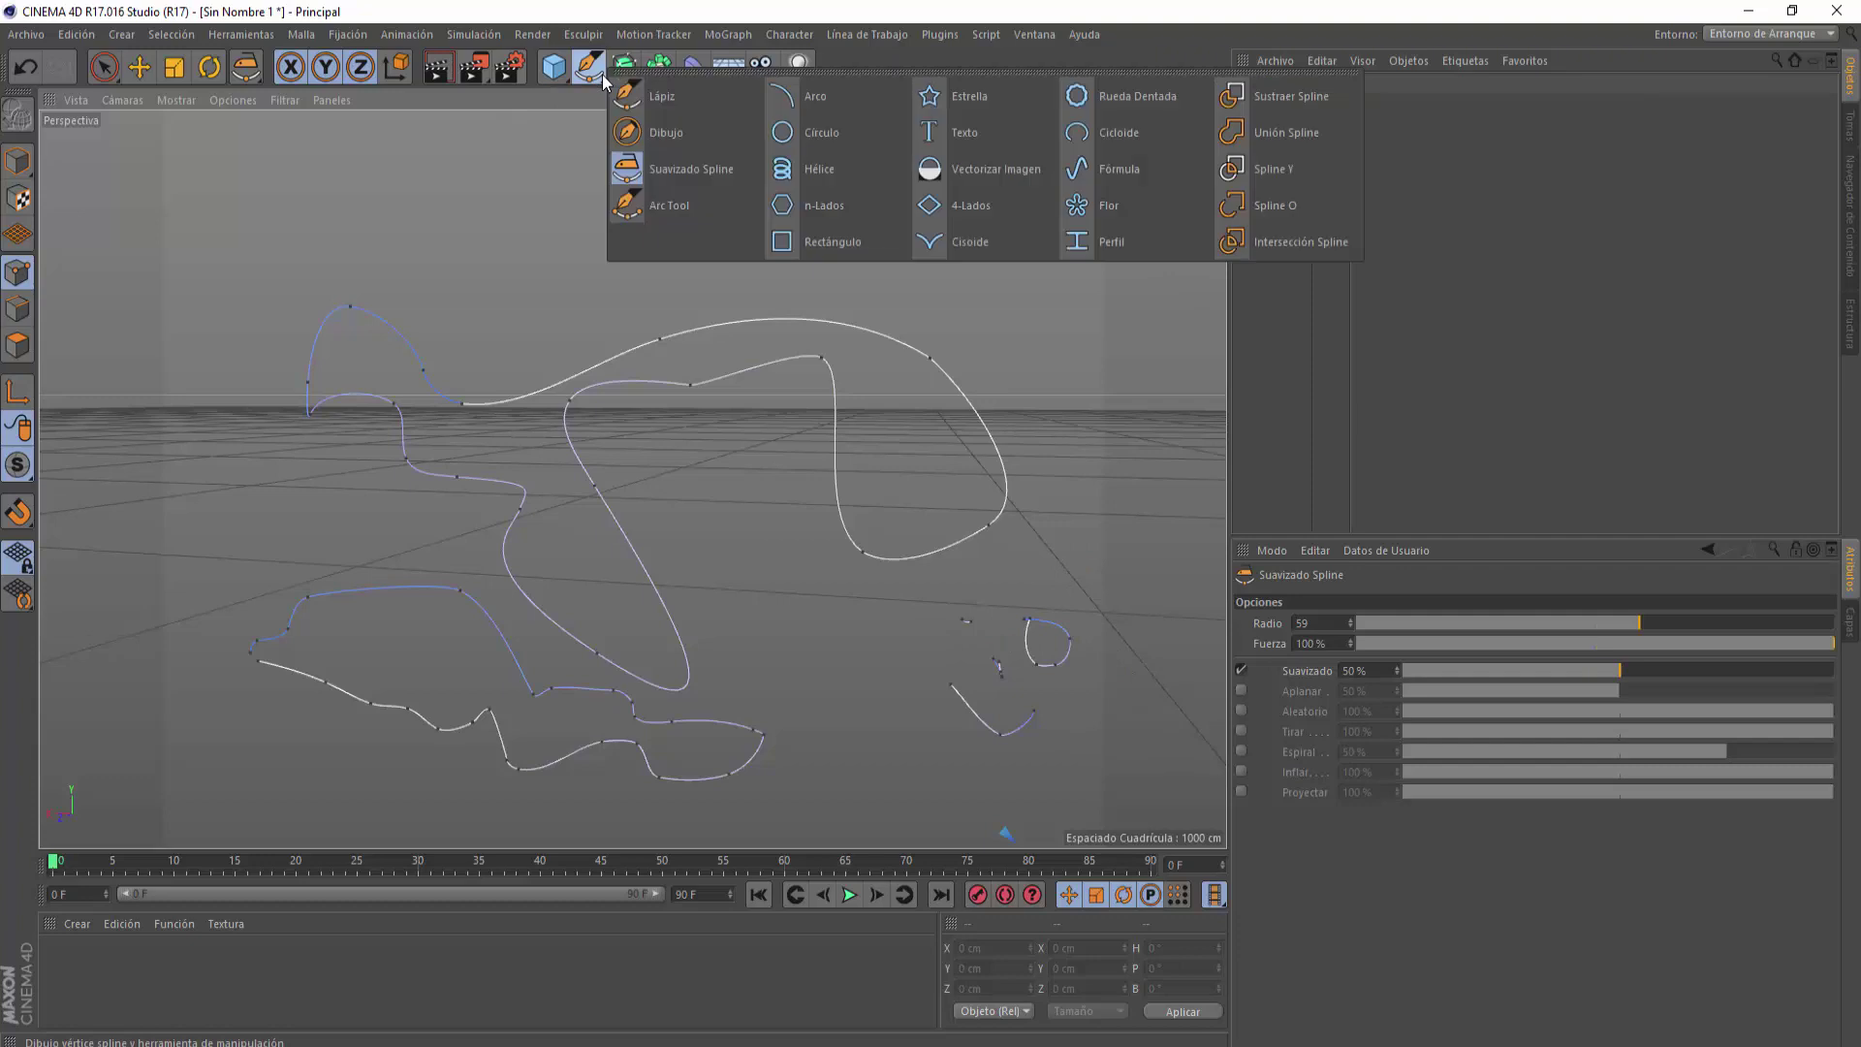
{"action": "left_click", "coordinate": [665, 209]}
{"action": "scroll", "coordinate": [560, 303], "scroll_direction": "down", "scroll_amount": 3}
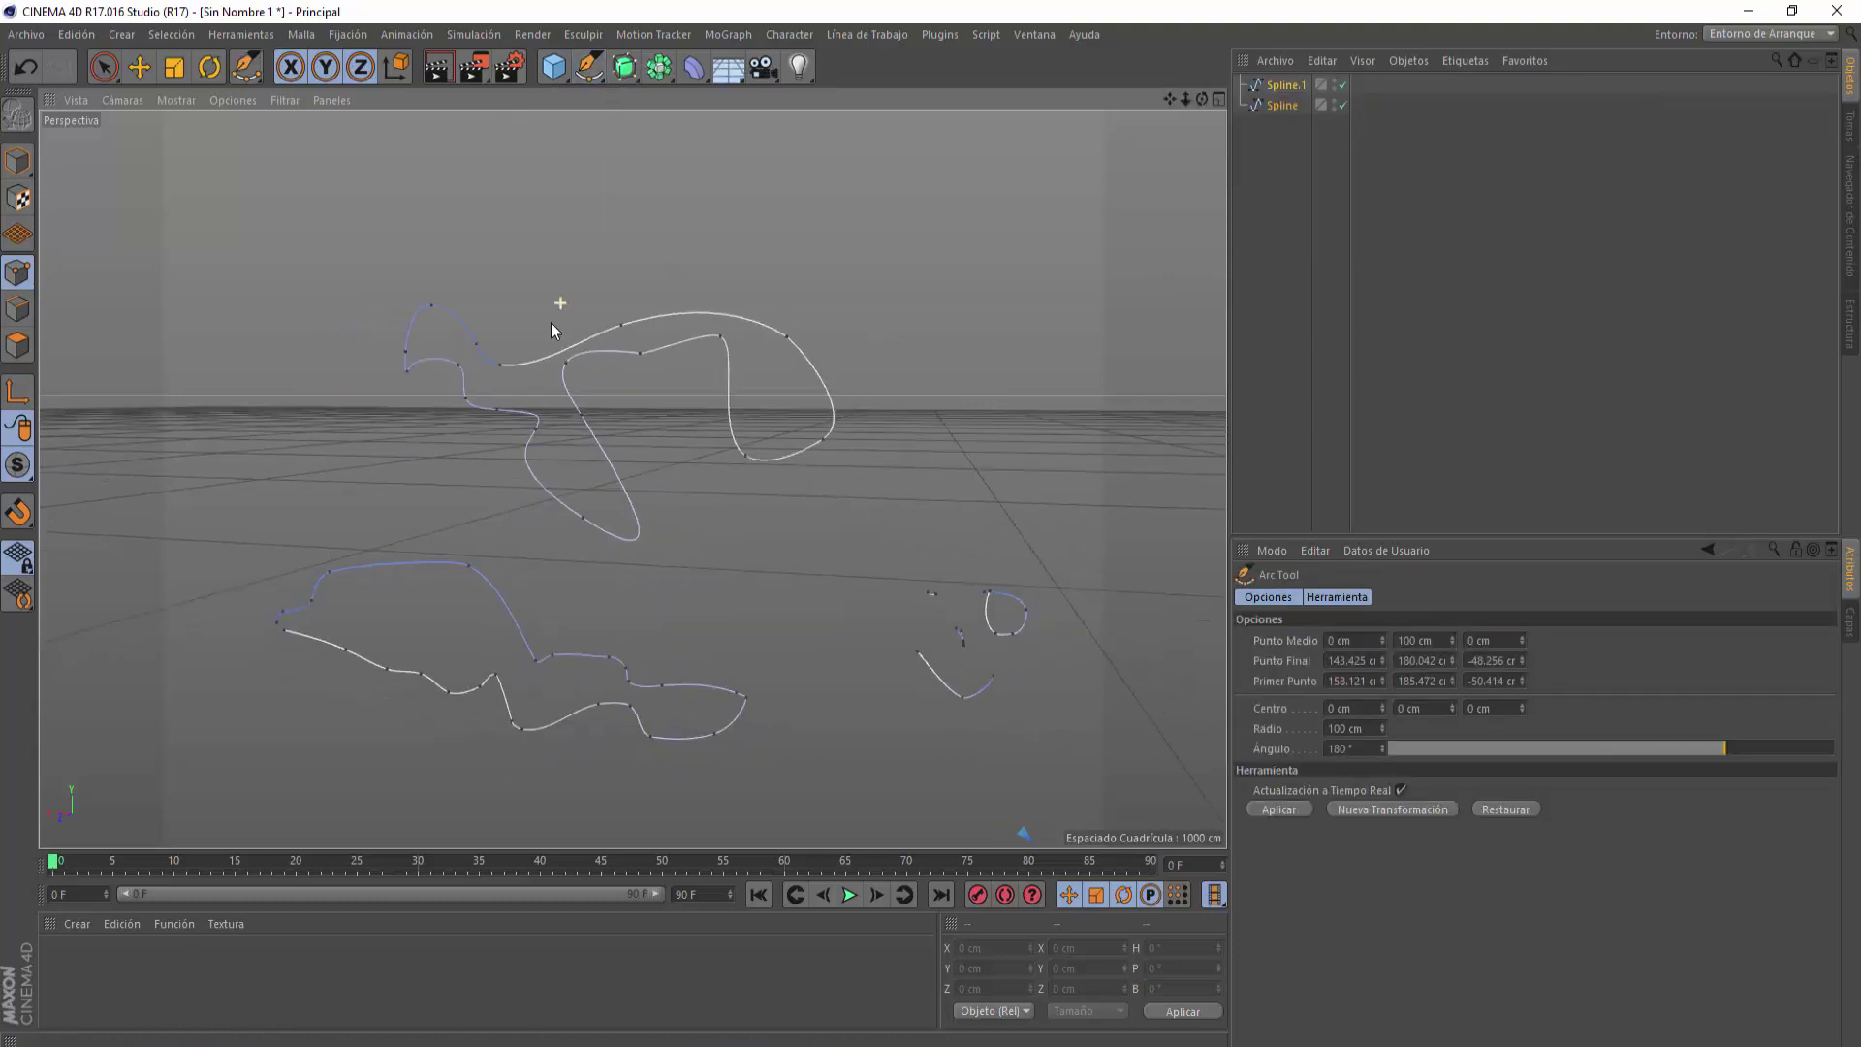
{"action": "middle_click", "coordinate": [952, 452]}
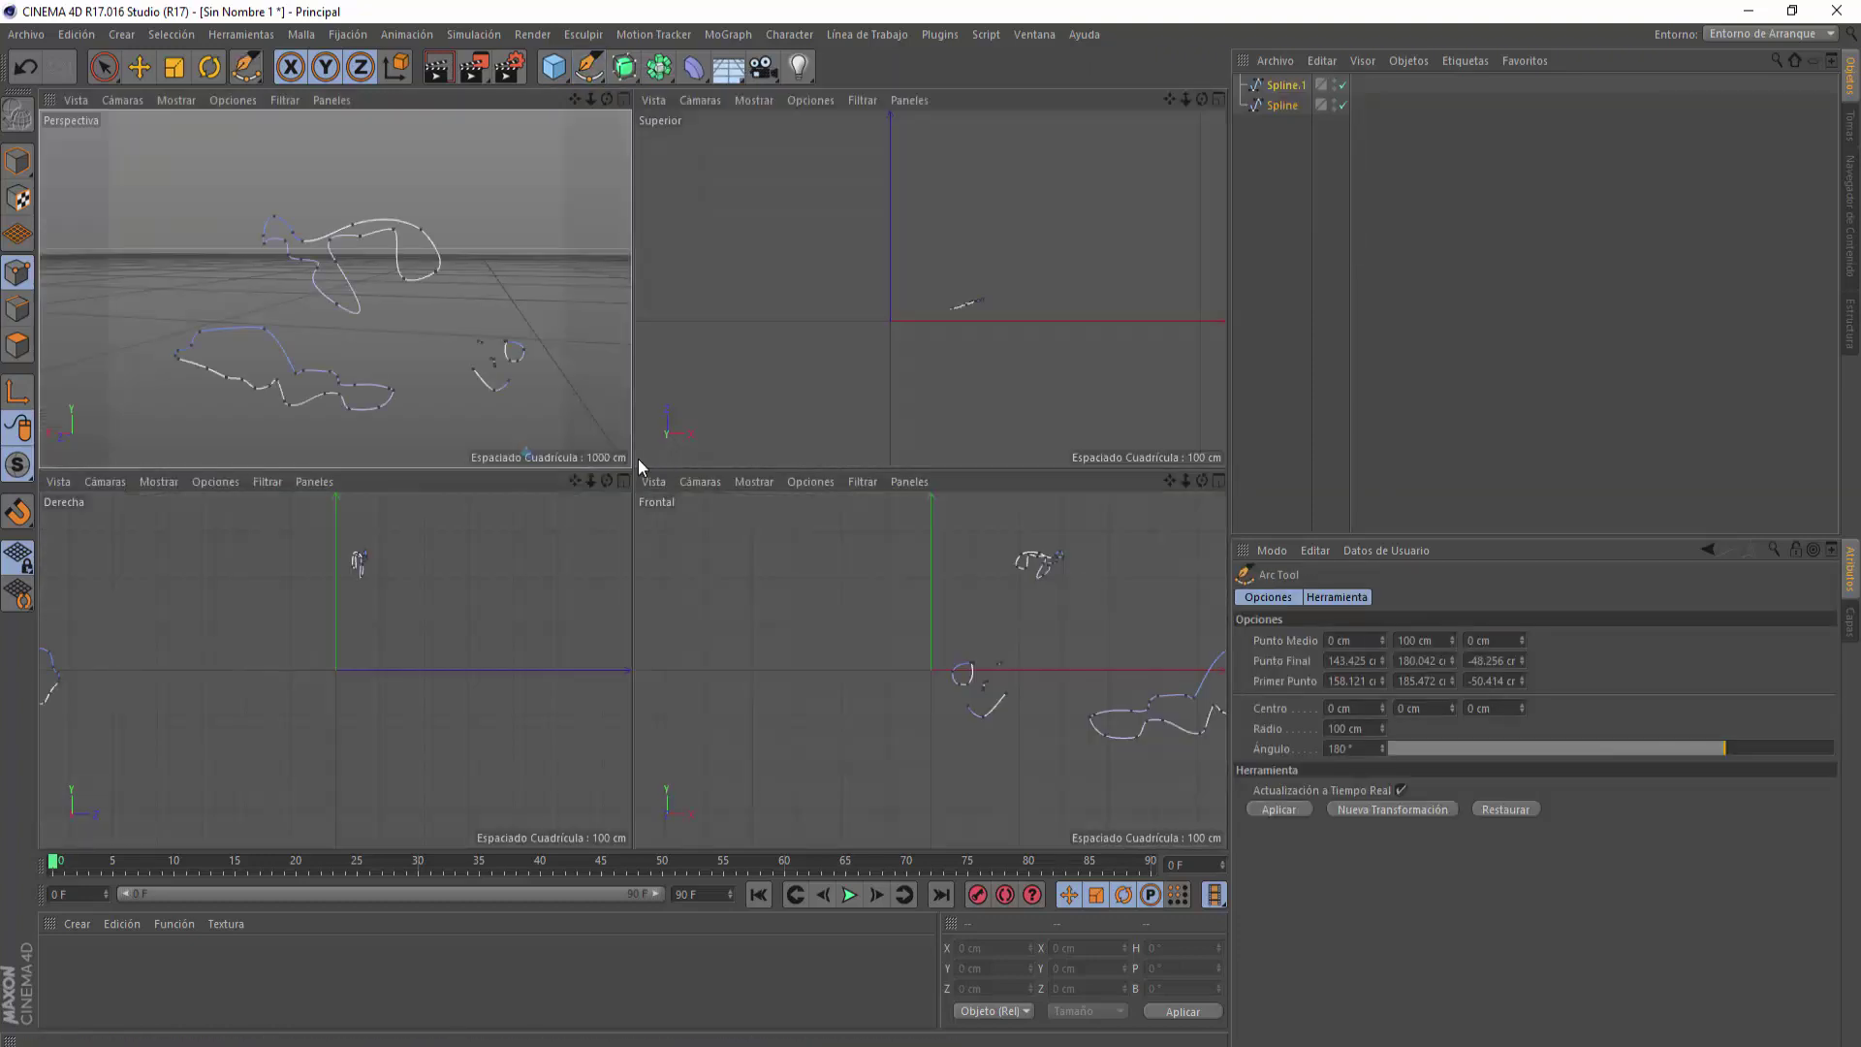
{"action": "middle_click", "coordinate": [387, 299]}
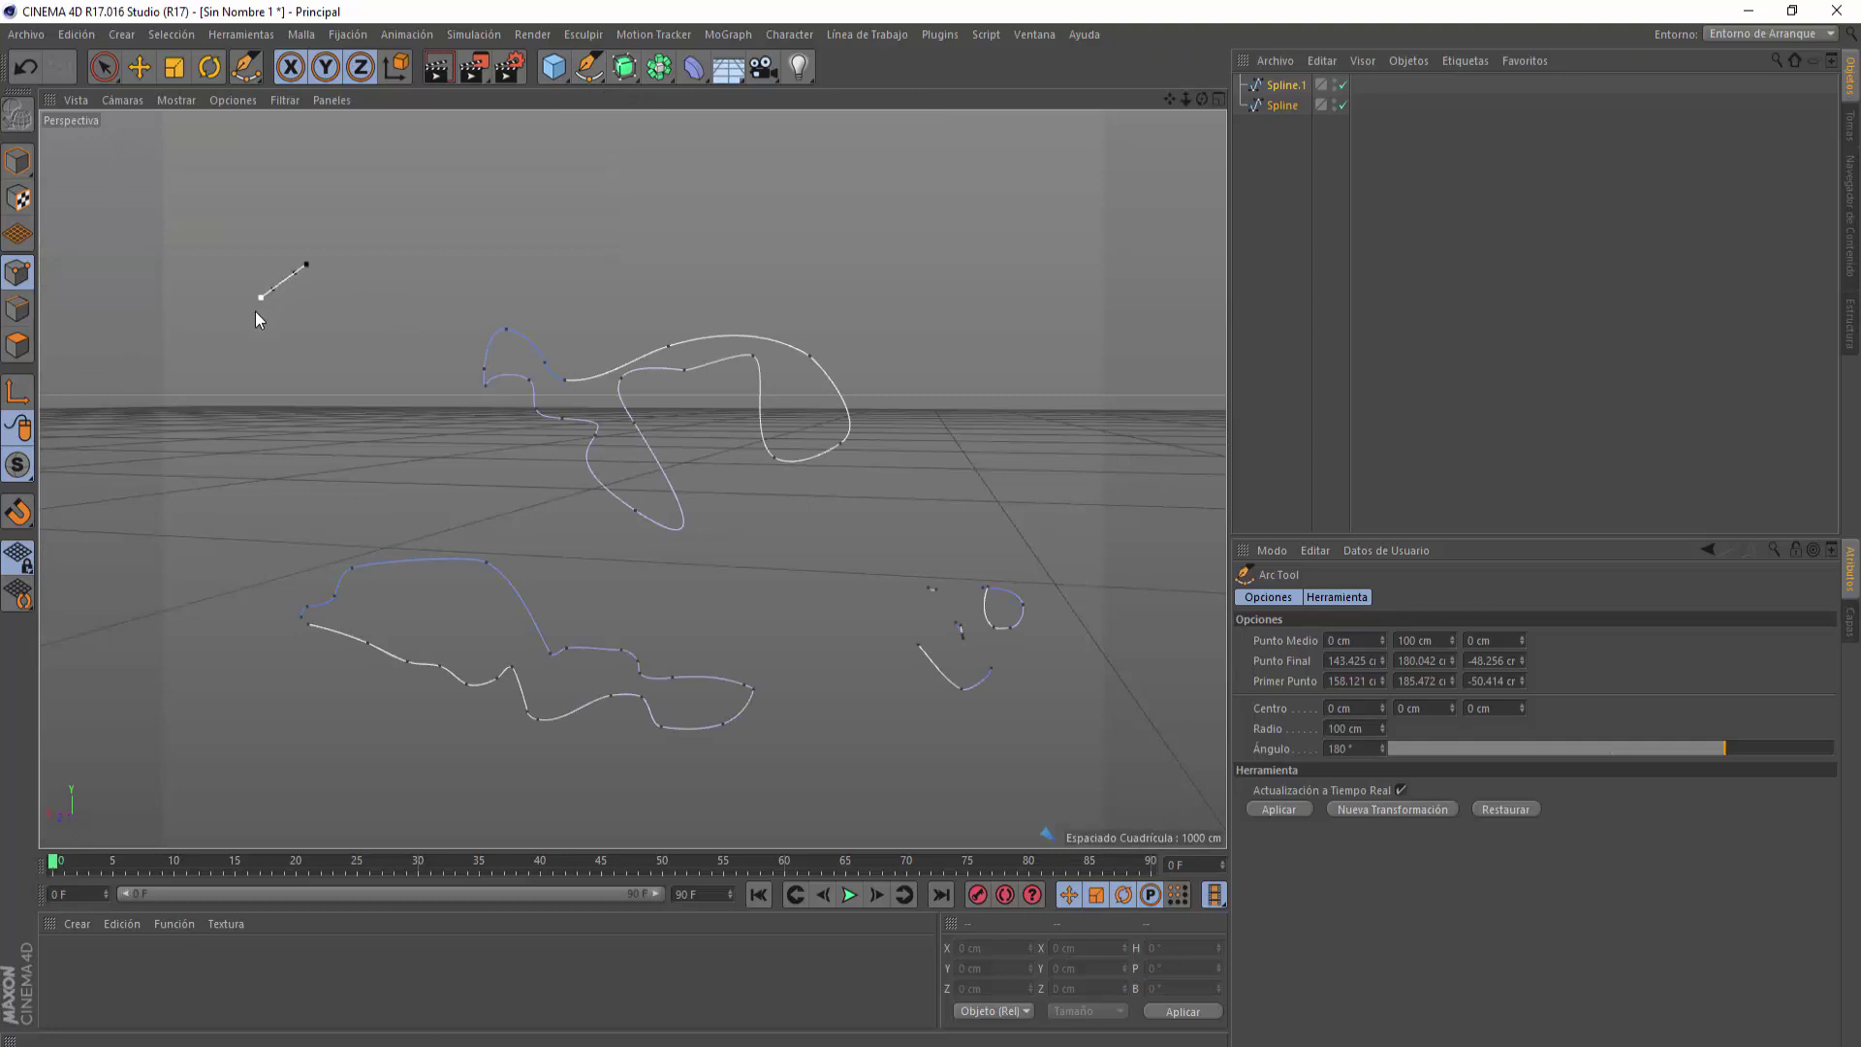
{"action": "mouse_move", "coordinate": [230, 322]}
{"action": "left_mouse_down"}
{"action": "mouse_move", "coordinate": [282, 236]}
{"action": "mouse_move", "coordinate": [258, 234]}
{"action": "left_mouse_up"}
{"action": "mouse_move", "coordinate": [419, 262]}
{"action": "left_mouse_down"}
{"action": "mouse_move", "coordinate": [375, 287]}
{"action": "mouse_move", "coordinate": [434, 398]}
{"action": "mouse_move", "coordinate": [492, 434]}
{"action": "mouse_move", "coordinate": [541, 358]}
{"action": "mouse_move", "coordinate": [498, 288]}
{"action": "mouse_move", "coordinate": [649, 270]}
{"action": "mouse_move", "coordinate": [648, 159]}
{"action": "mouse_move", "coordinate": [678, 178]}
{"action": "mouse_move", "coordinate": [623, 304]}
{"action": "mouse_move", "coordinate": [540, 325]}
{"action": "mouse_move", "coordinate": [498, 289]}
{"action": "left_mouse_up"}
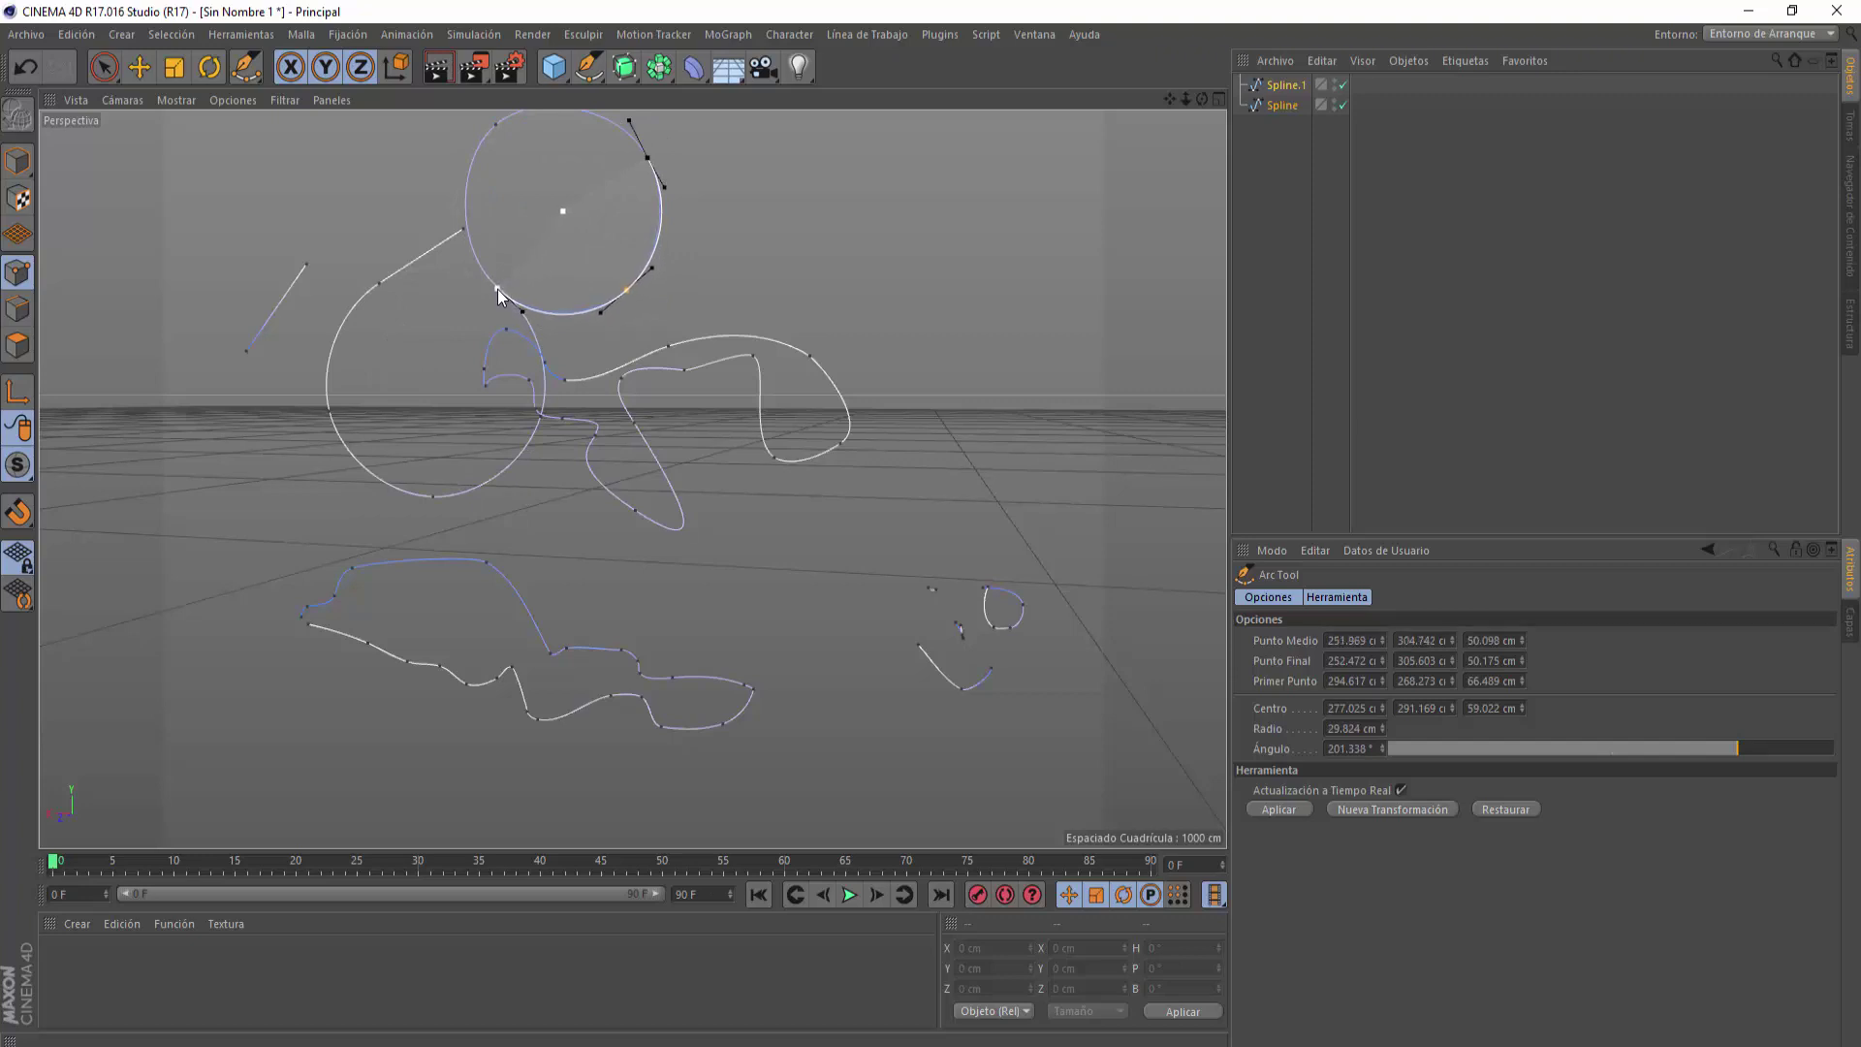
- Undo the last arc change and discard an unwanted large arc drawn across the top
{"action": "key", "text": "ctrl+z"}
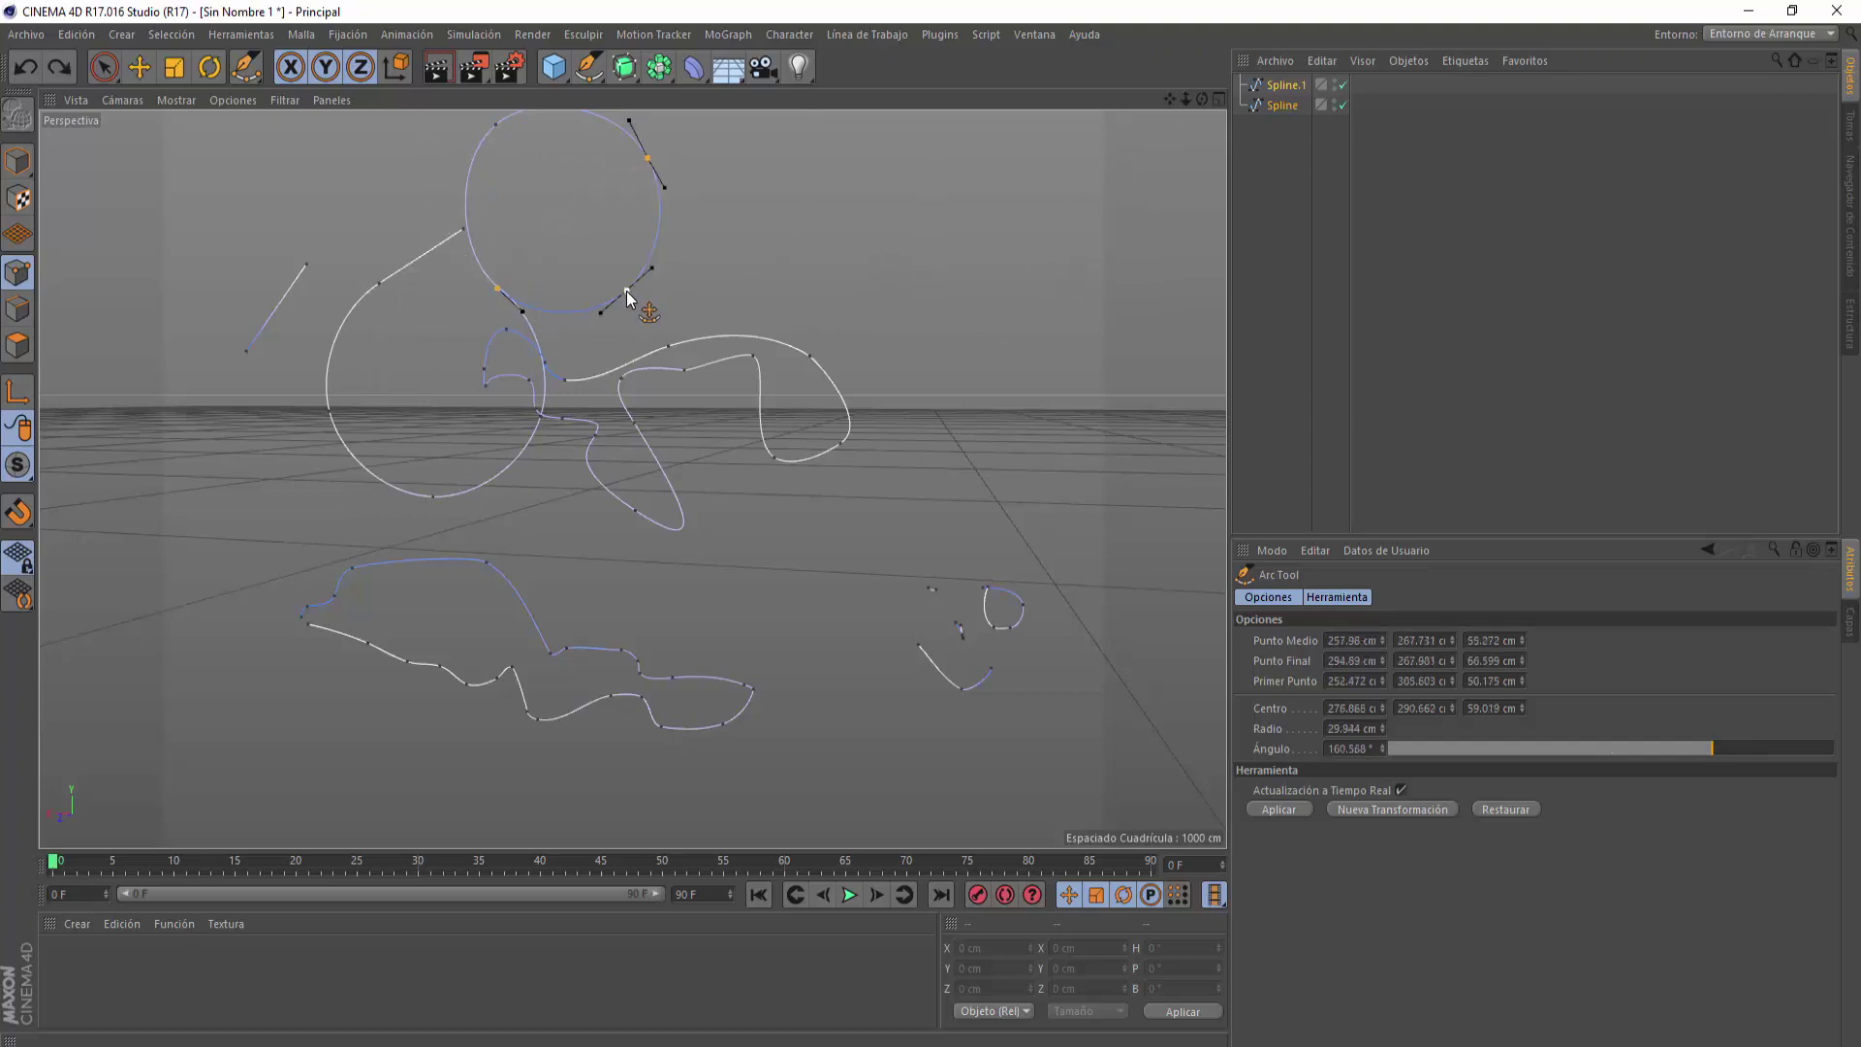
{"action": "mouse_move", "coordinate": [626, 290]}
{"action": "left_mouse_down"}
{"action": "mouse_move", "coordinate": [949, 332]}
{"action": "mouse_move", "coordinate": [869, 300]}
{"action": "left_mouse_up"}
{"action": "right_click", "coordinate": [899, 327]}
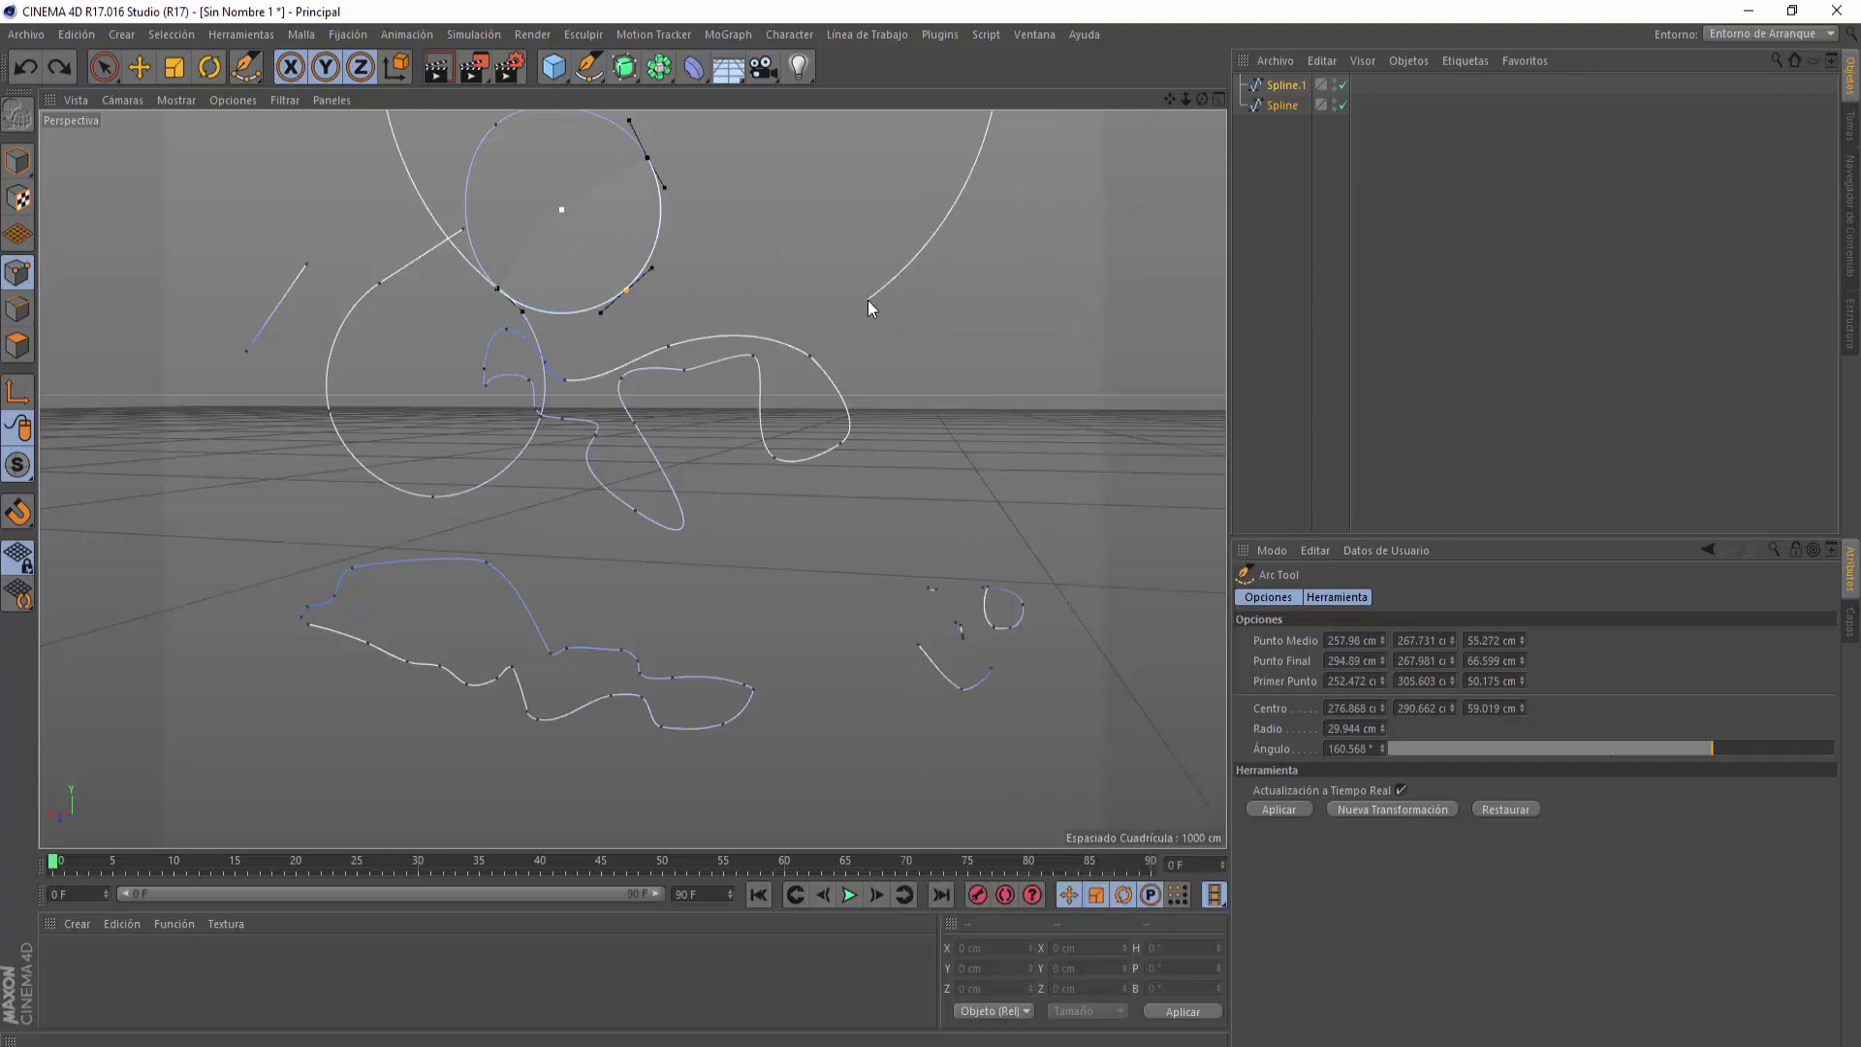
{"action": "key", "text": "Escape"}
{"action": "left_click_drag", "start_coordinate": [829, 376], "coordinate": [951, 416], "text": "alt"}
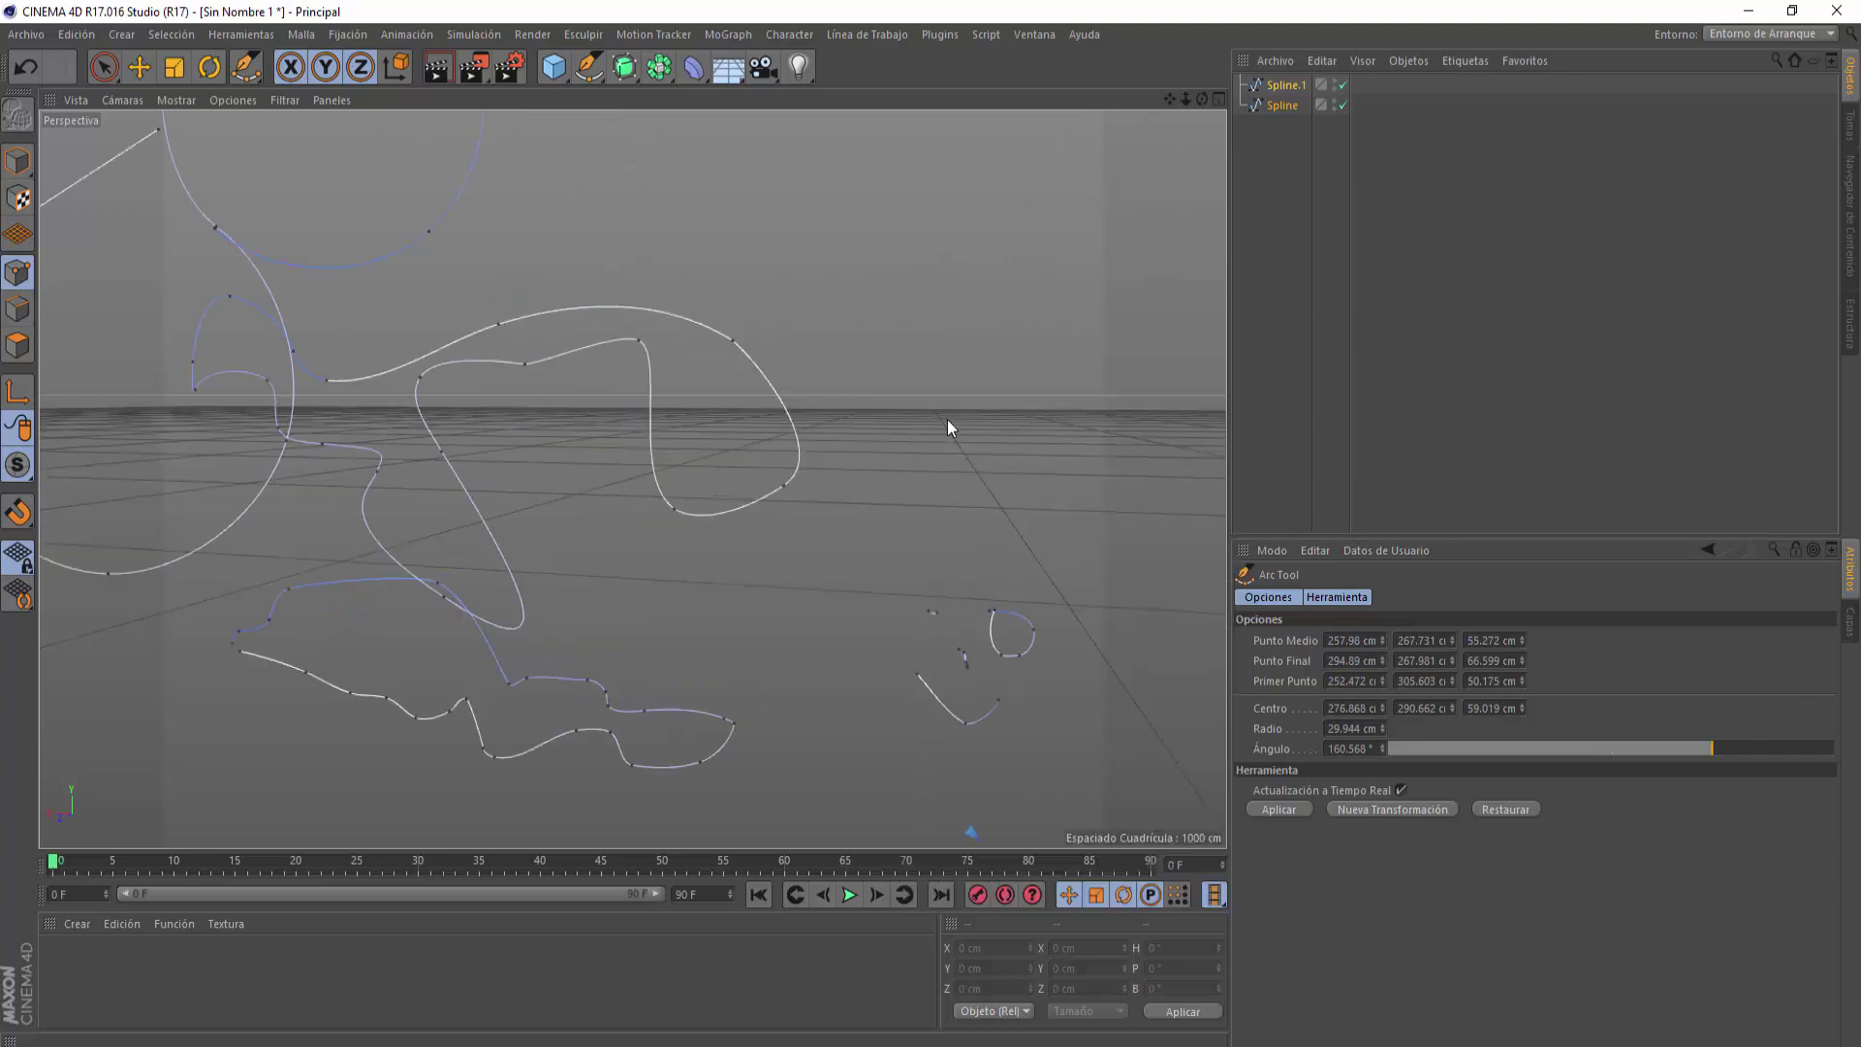
{"action": "middle_click", "coordinate": [853, 381]}
{"action": "middle_click", "coordinate": [429, 288]}
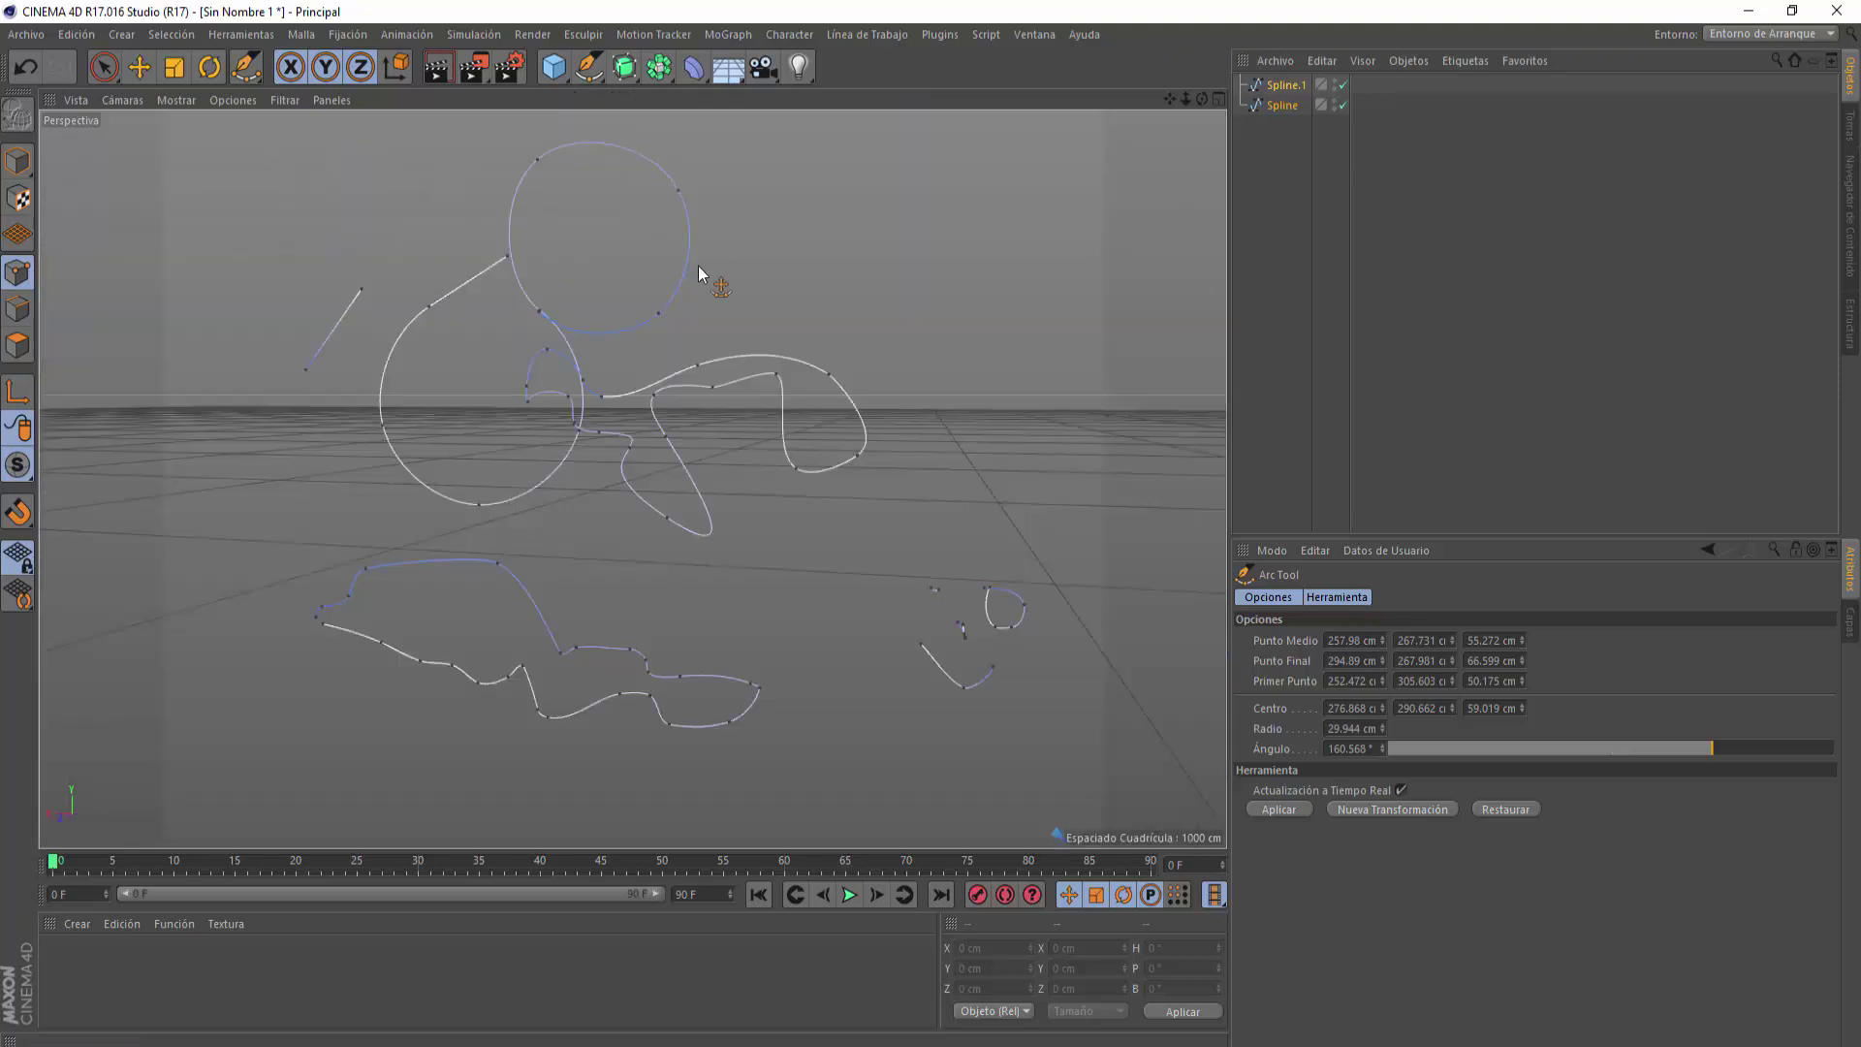
- Toggle the editor-visibility dots of Spline and Spline.1 in the Object Manager, leaving Spline hidden
{"action": "left_click", "coordinate": [1259, 104]}
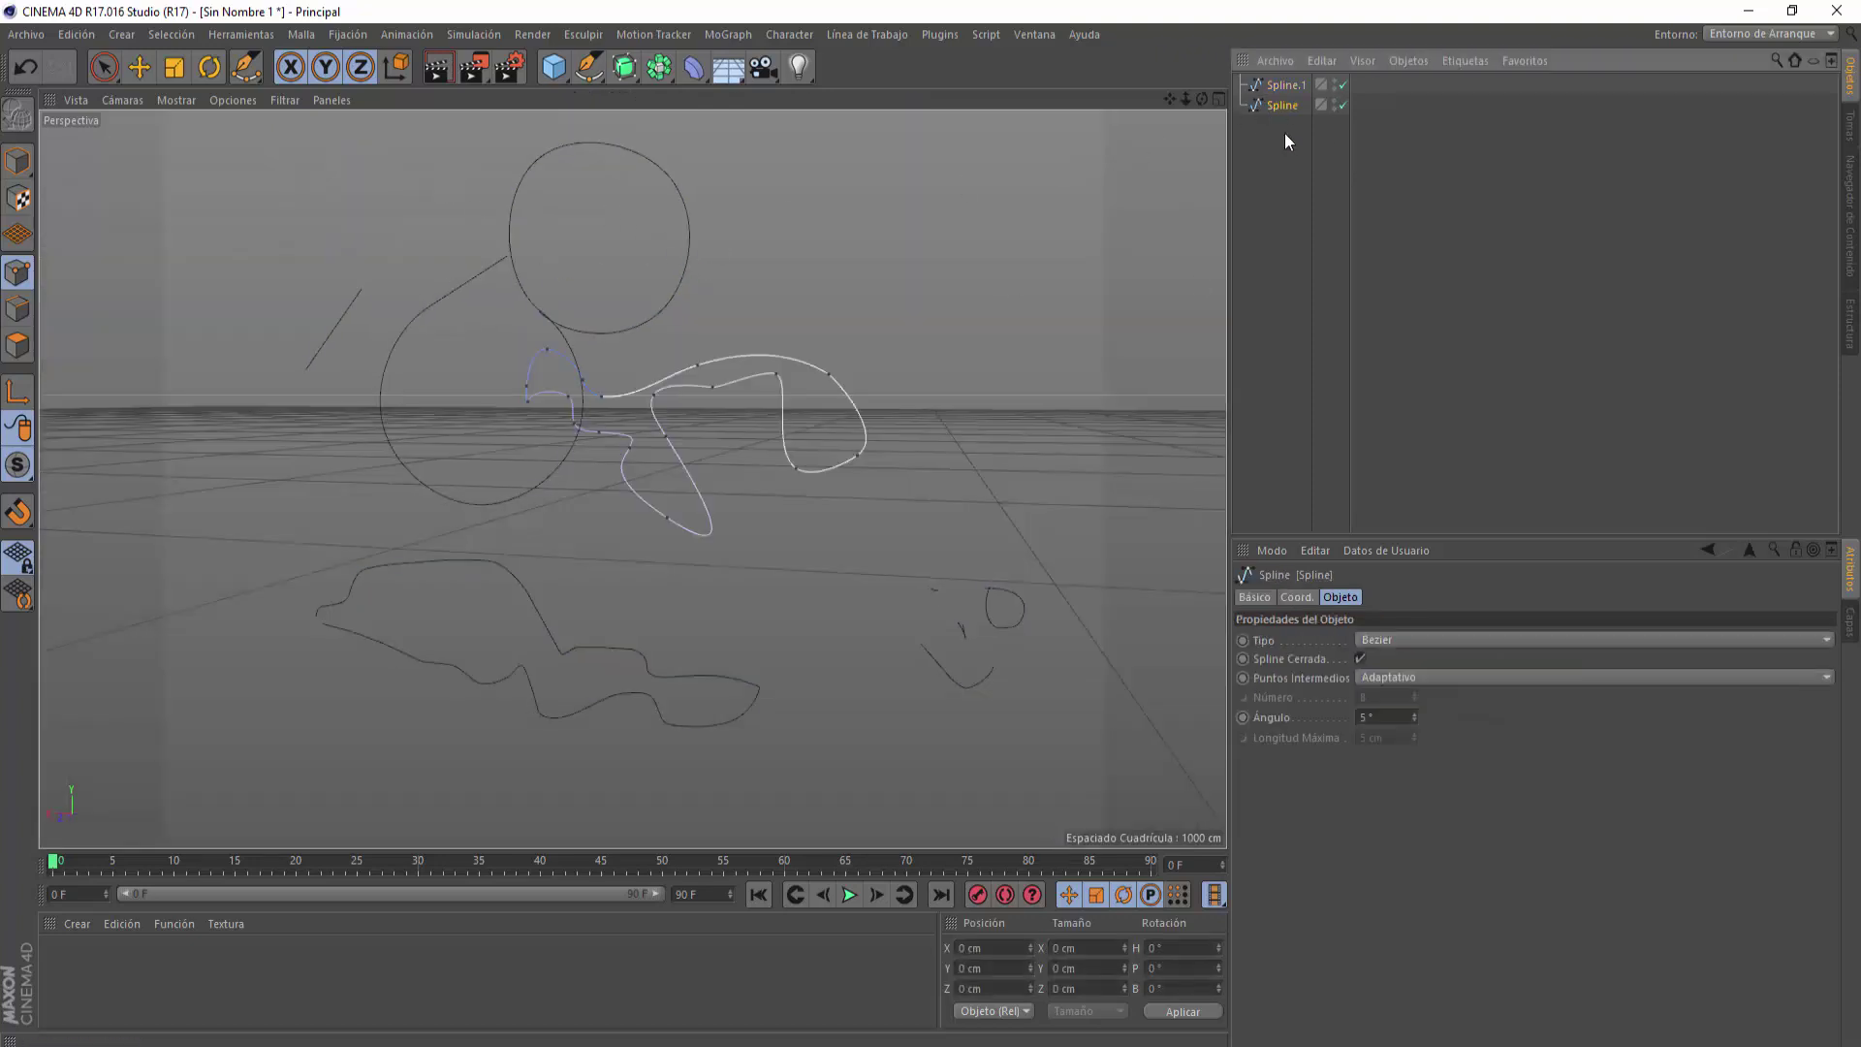
{"action": "left_click", "coordinate": [1291, 86]}
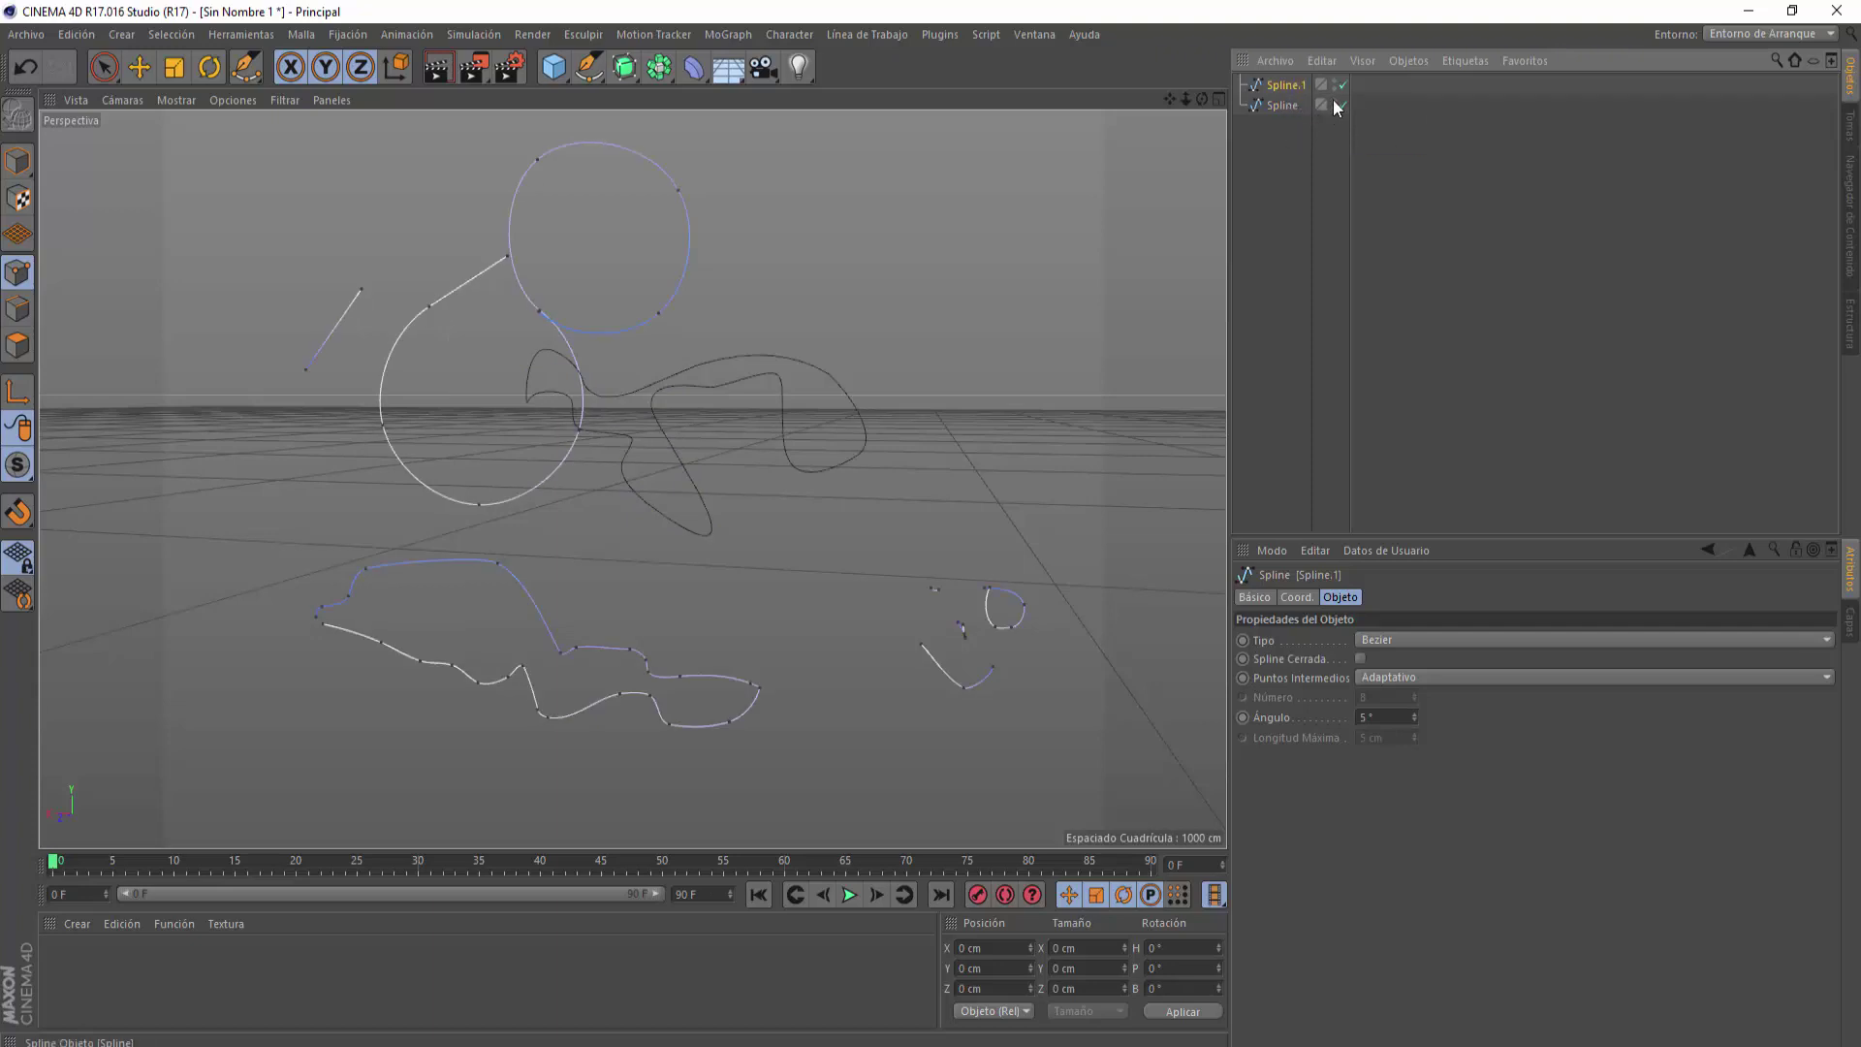
{"action": "left_click", "coordinate": [1333, 102]}
{"action": "left_click", "coordinate": [1334, 102]}
{"action": "left_click", "coordinate": [1333, 102]}
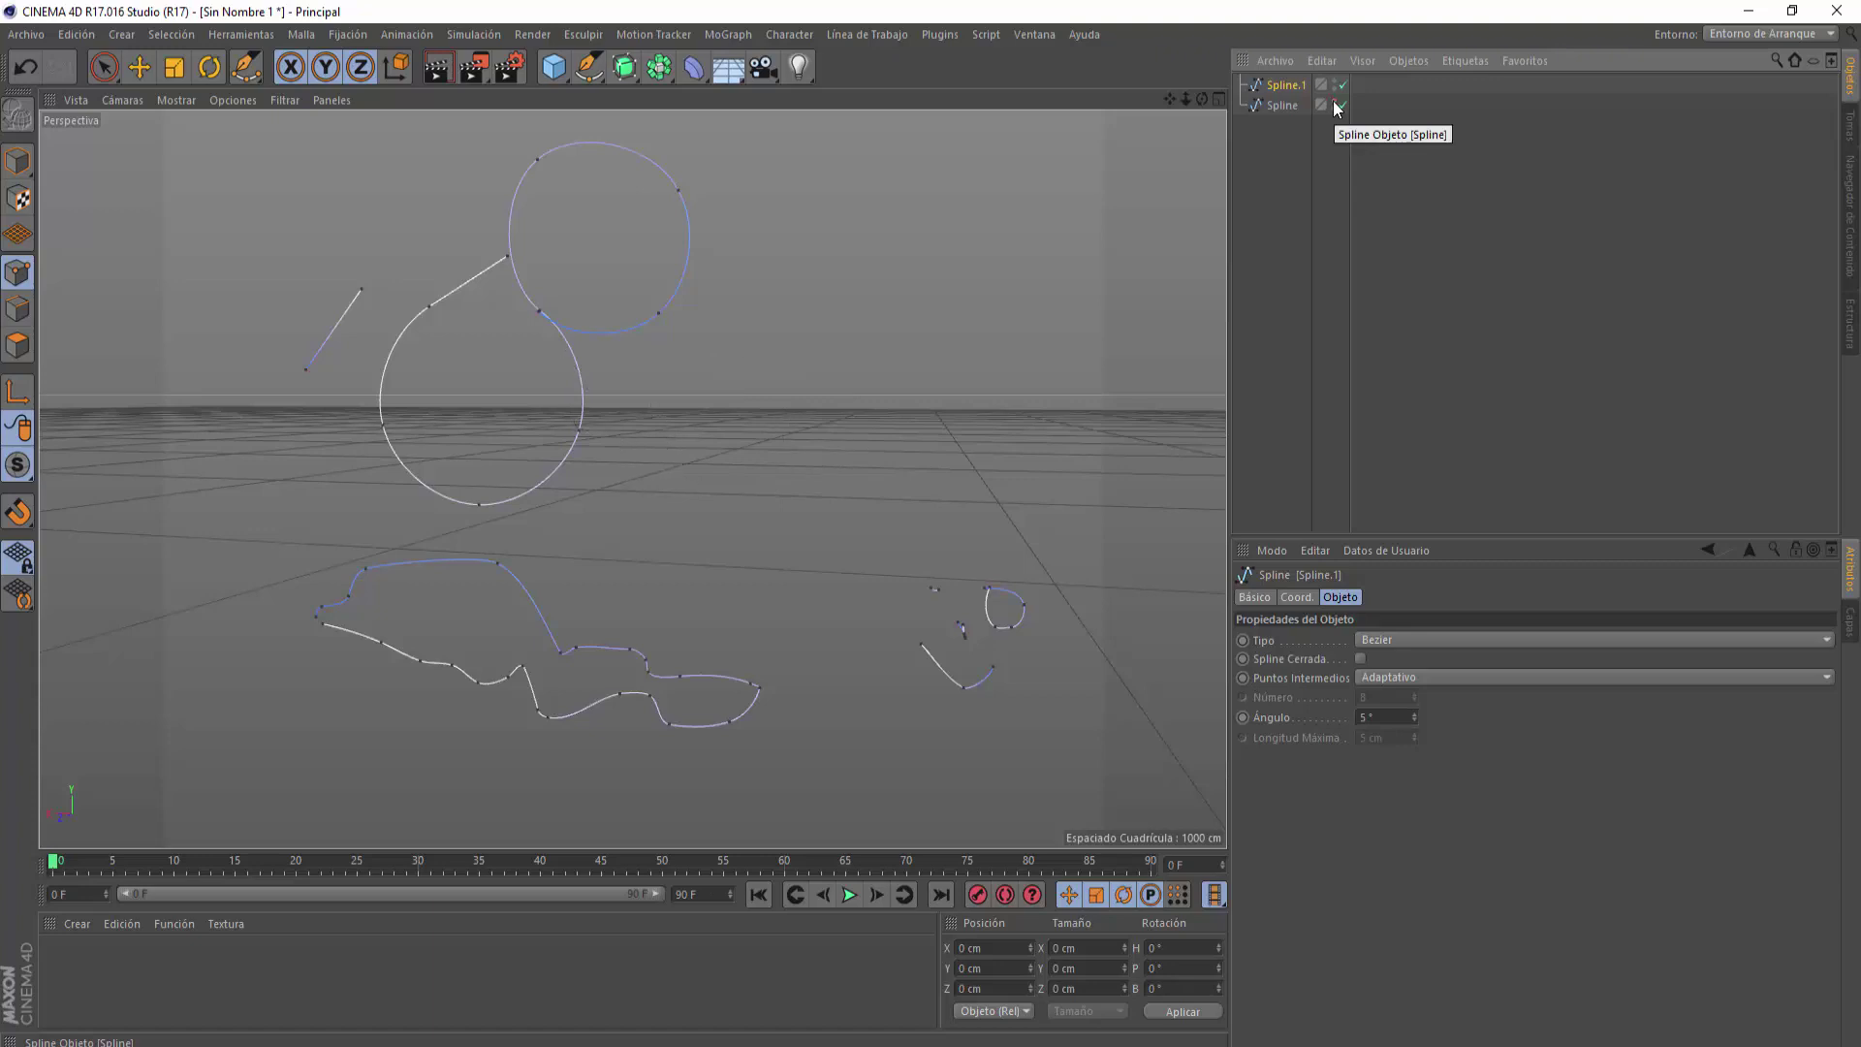
{"action": "left_click", "coordinate": [1333, 85]}
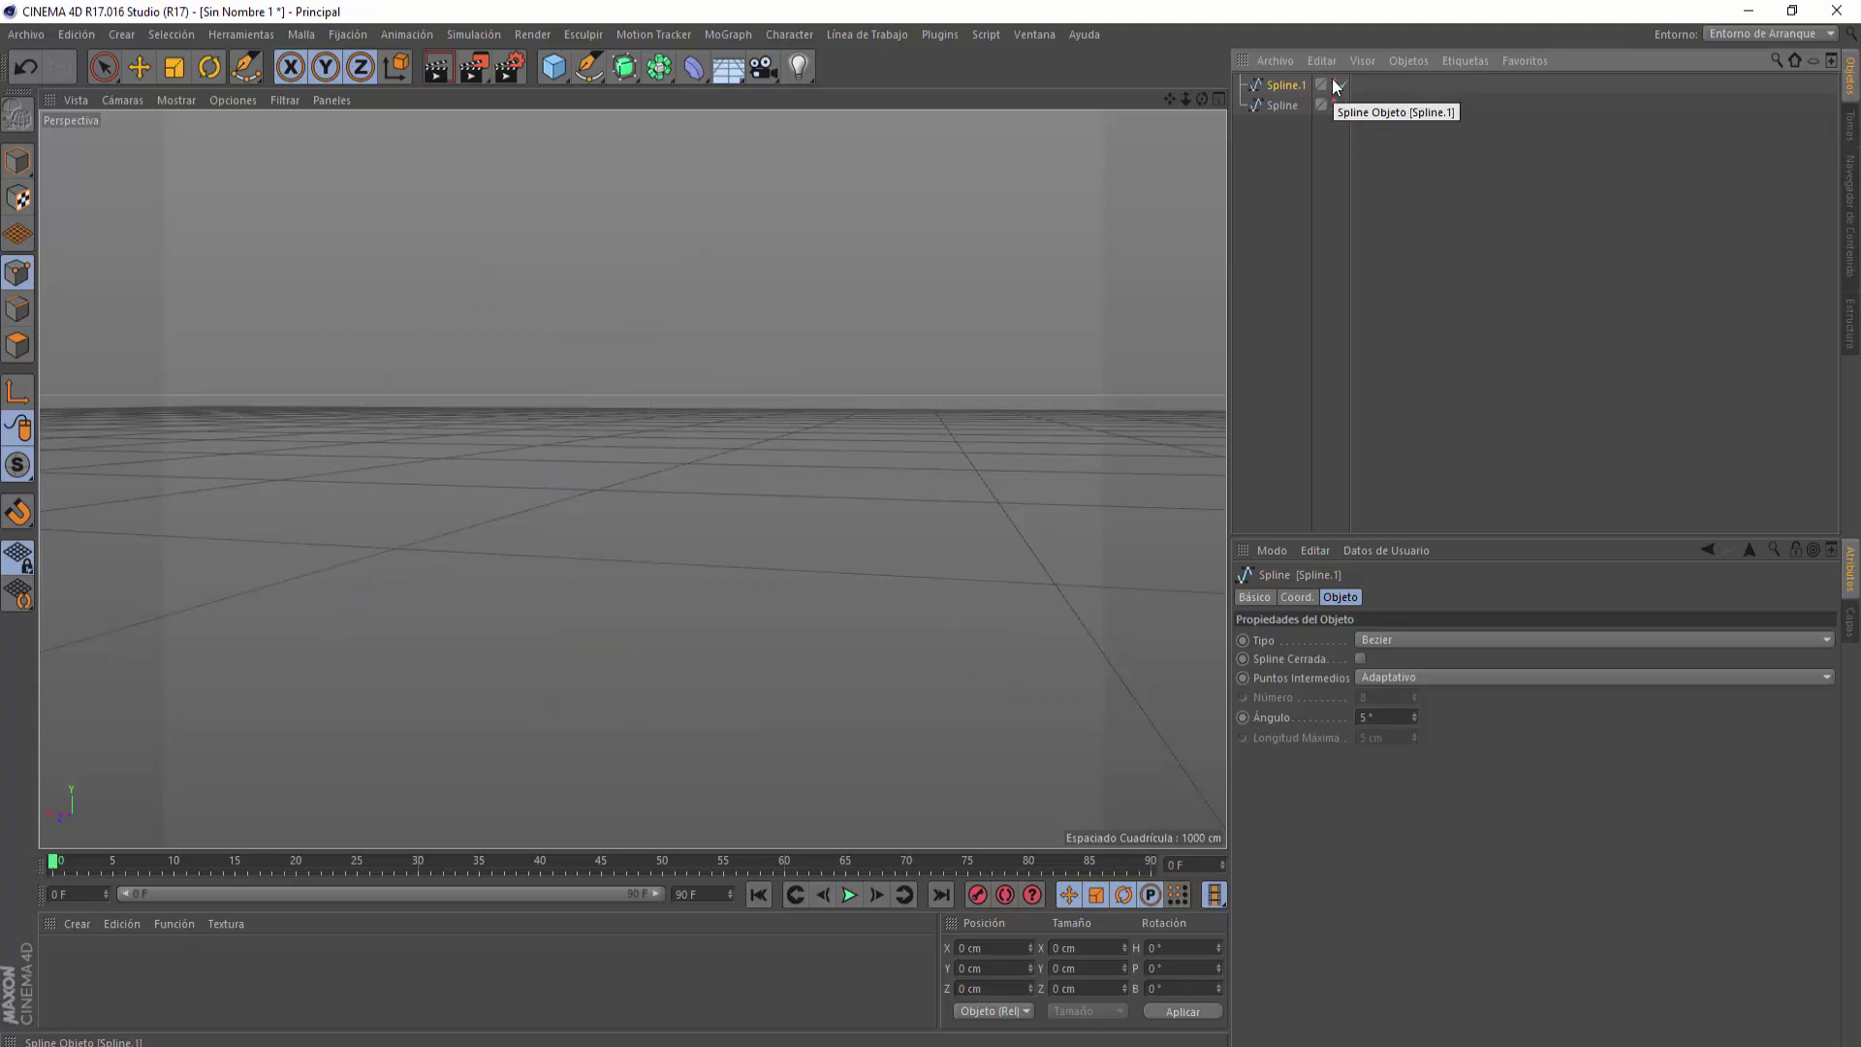